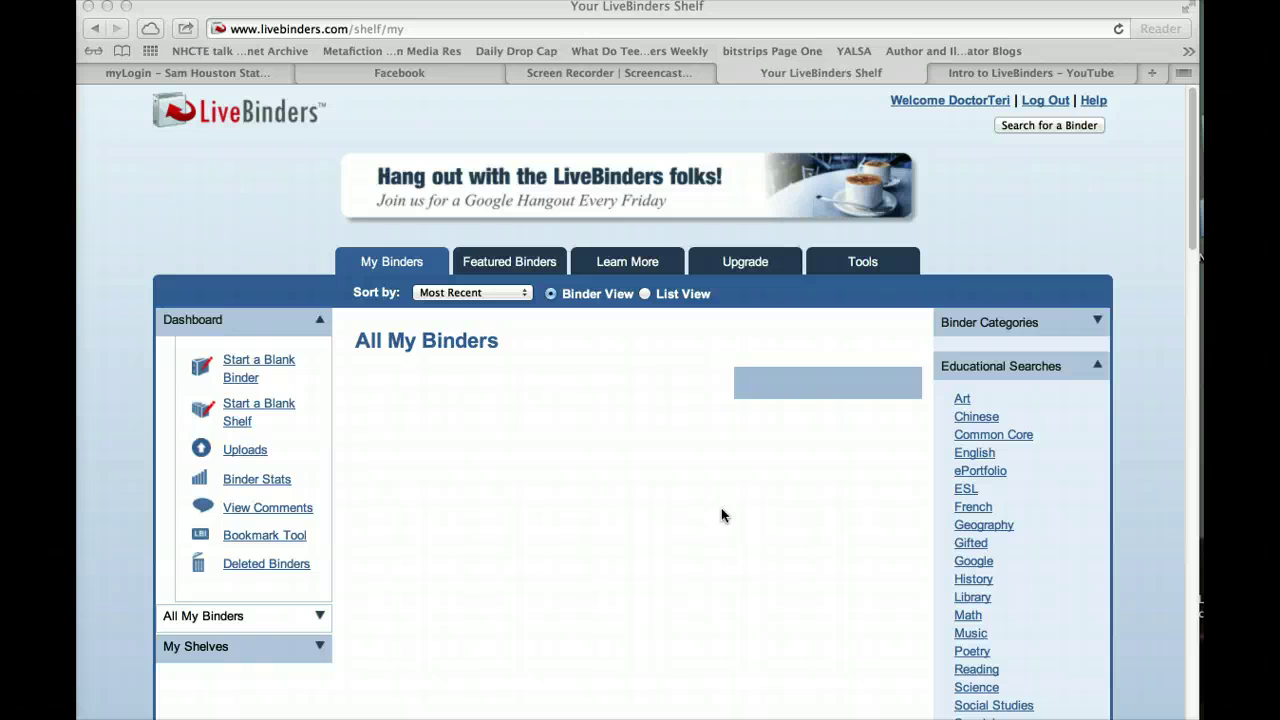
Start a blank binder and name it 'Test Binder #1'
click(726, 510)
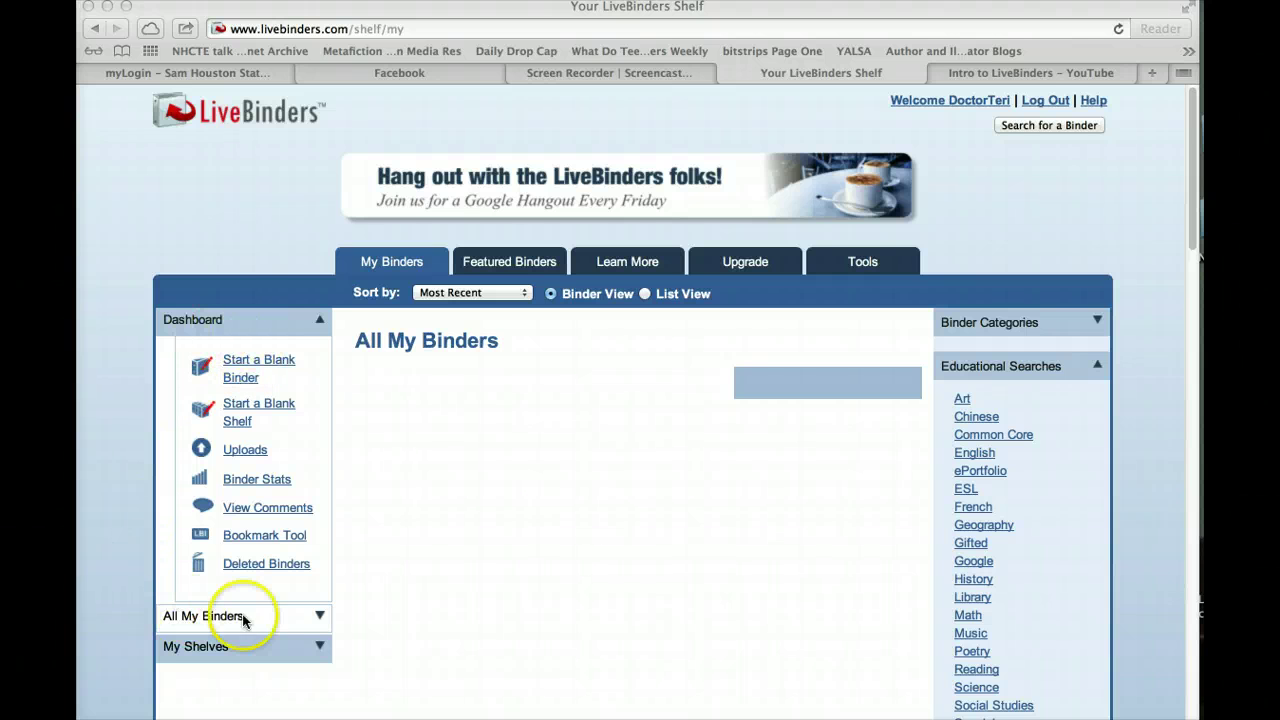
click(239, 385)
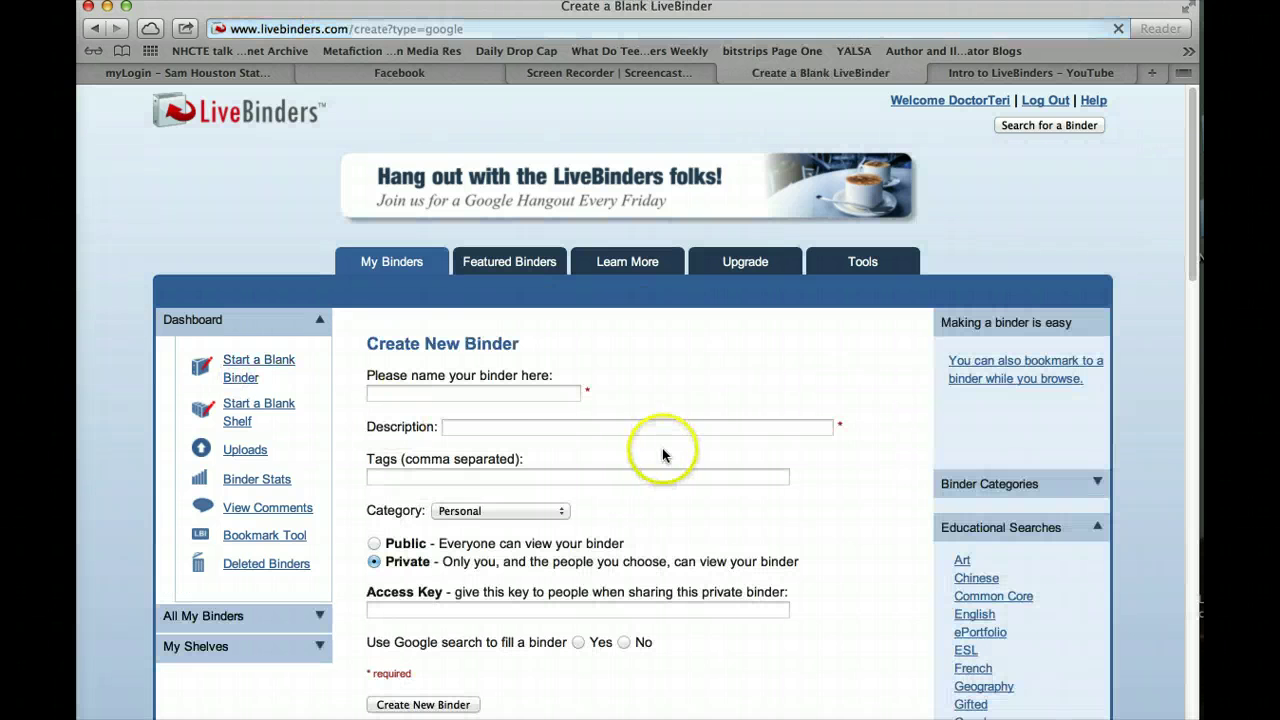
click(519, 395)
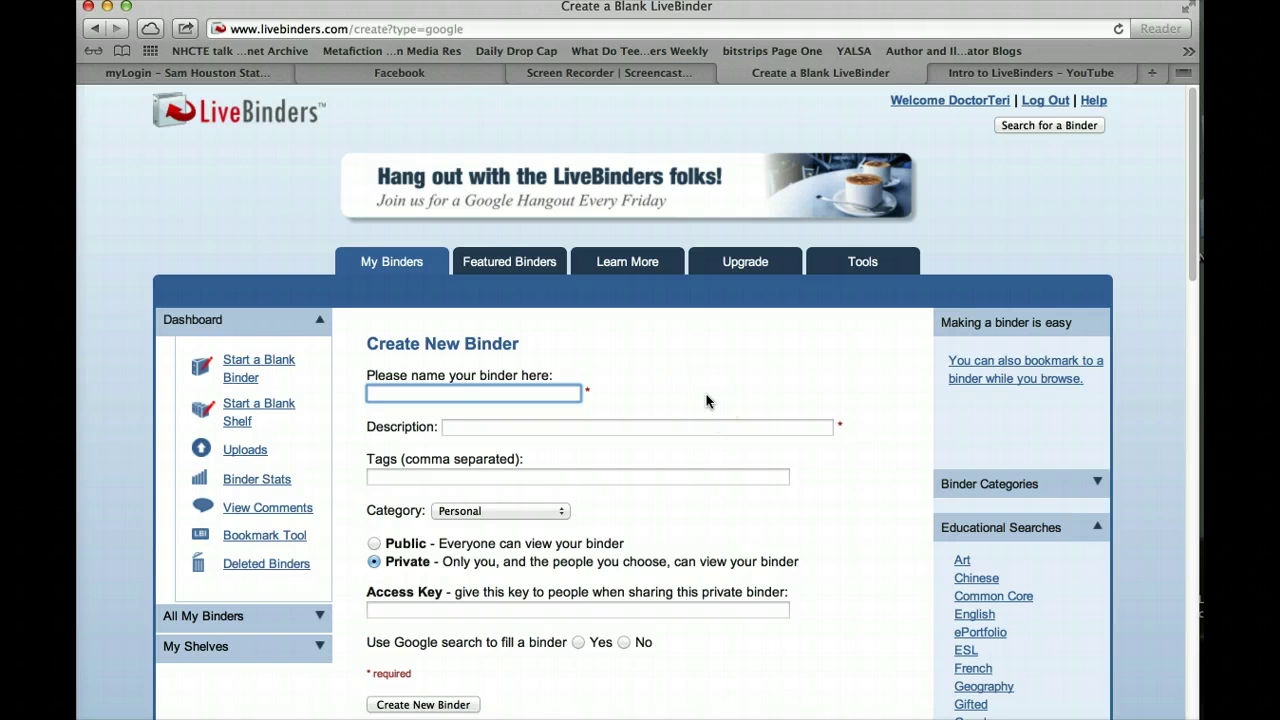
click(666, 316)
text(Test Binder #1)
Give the binder the description 'test binder to see if I know how to use LiveBinders'
click(664, 375)
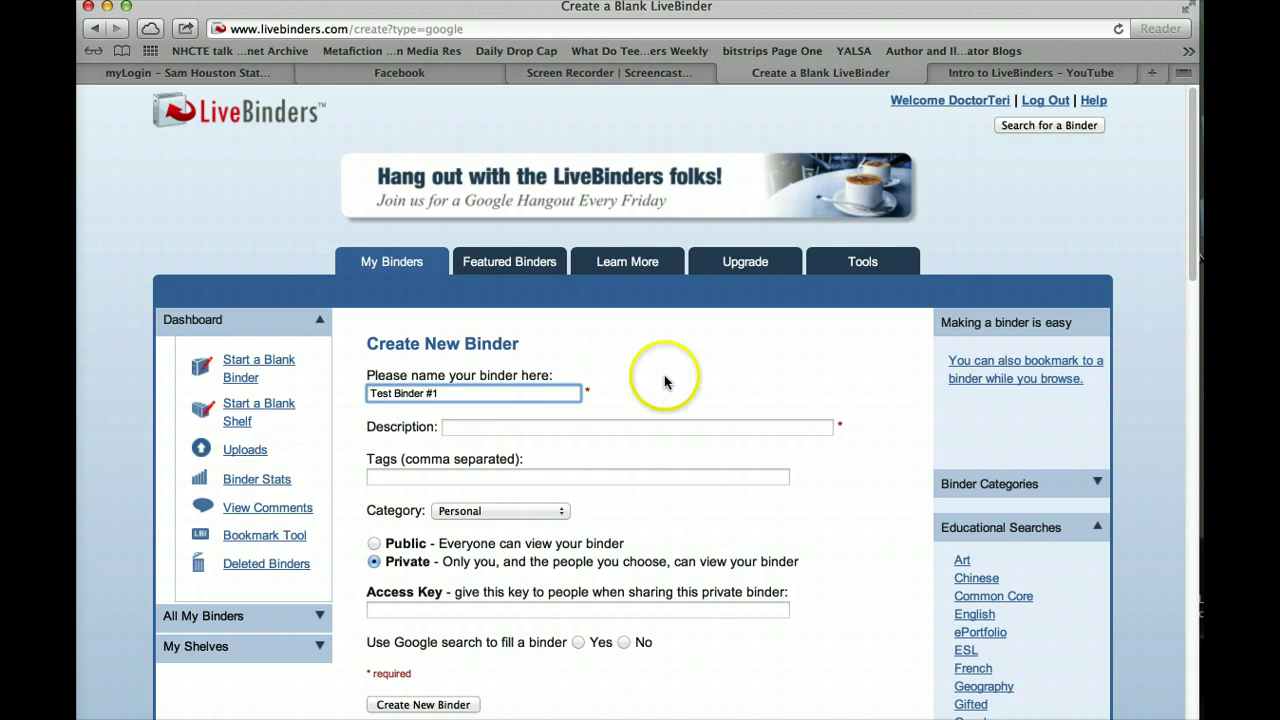
click(460, 427)
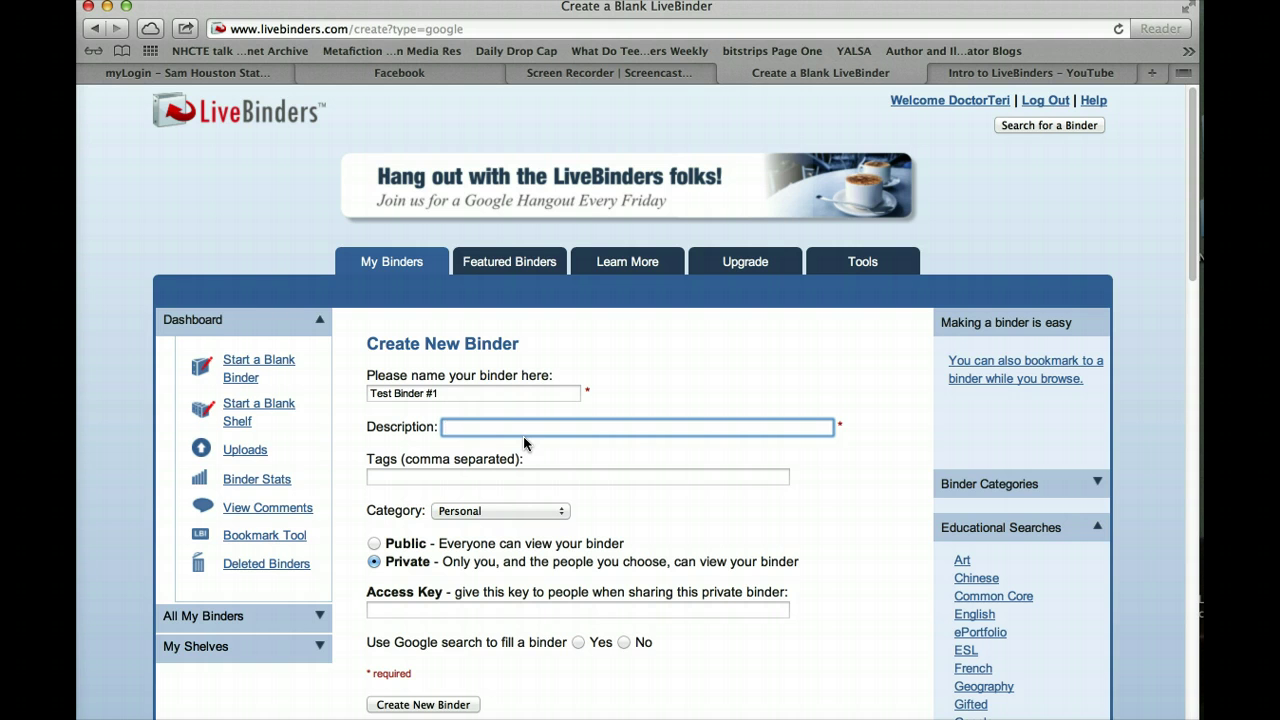
text(test binder to see if I know how to use L)
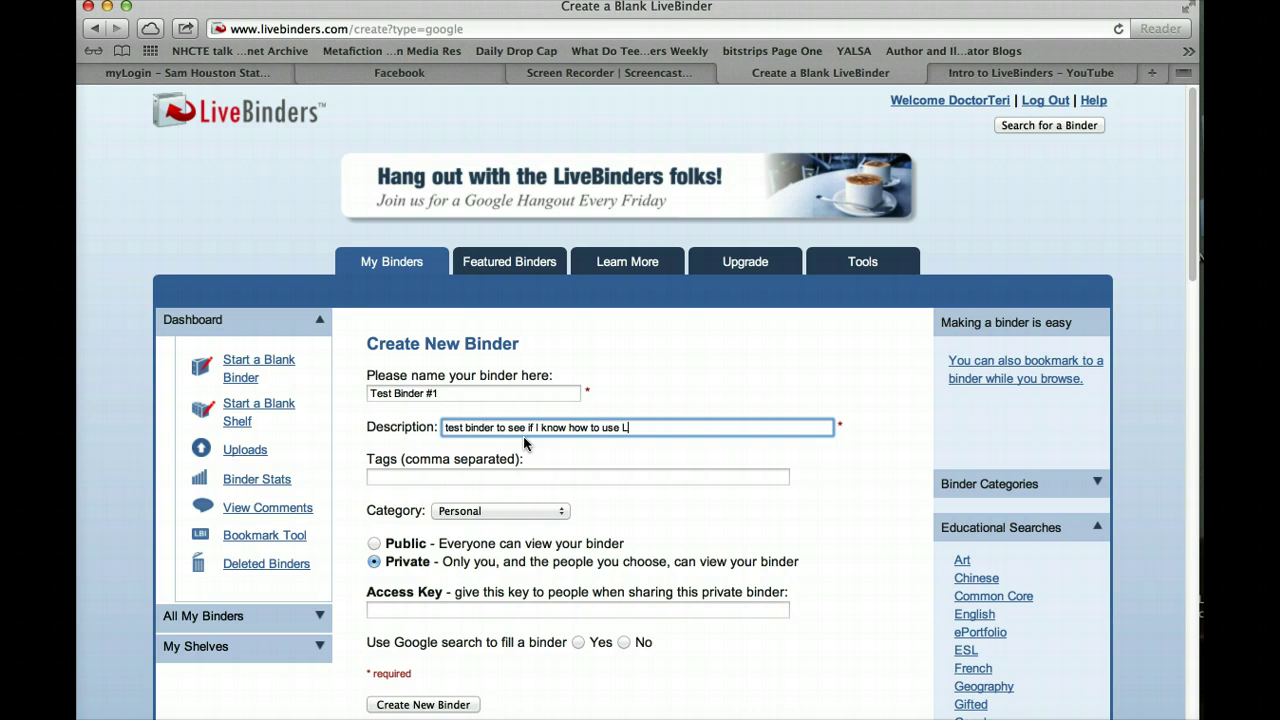
text(iveBinders)
Tag the binder with Common Core, standards, CCSS, Common Core State Standards, curriculum, lesson plans
click(419, 478)
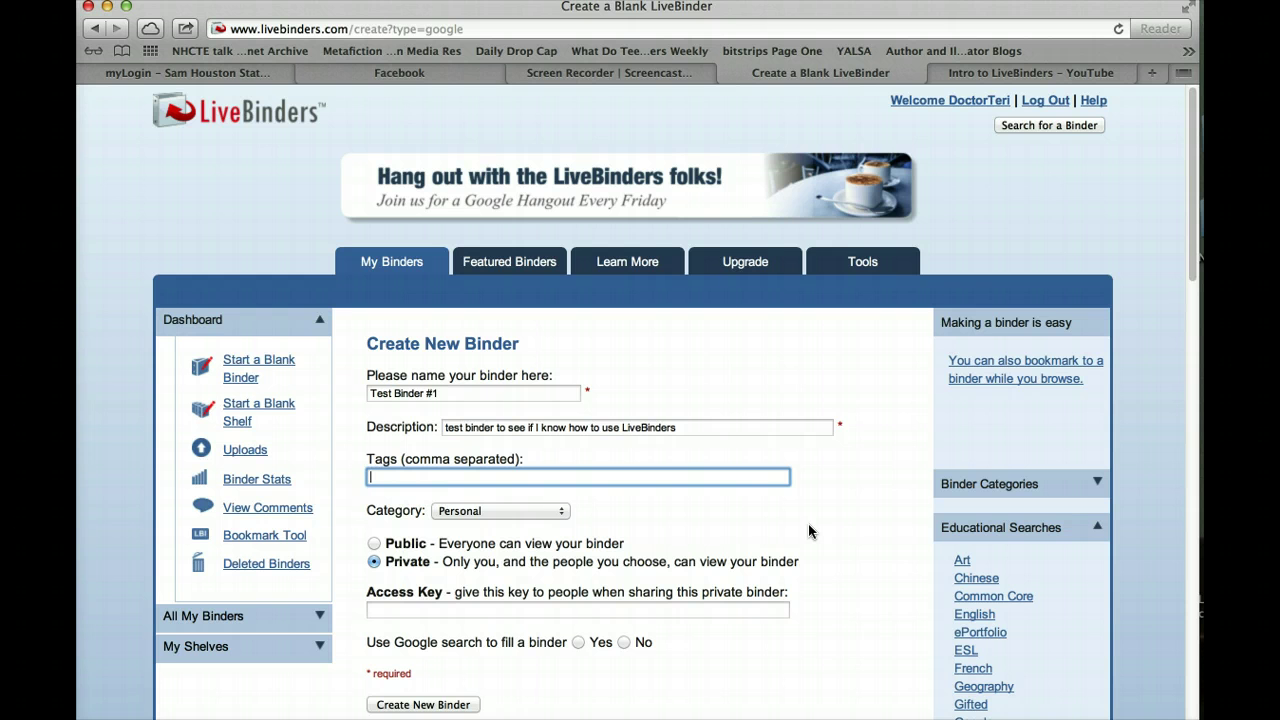
text(Common Core, standards, CCSS)
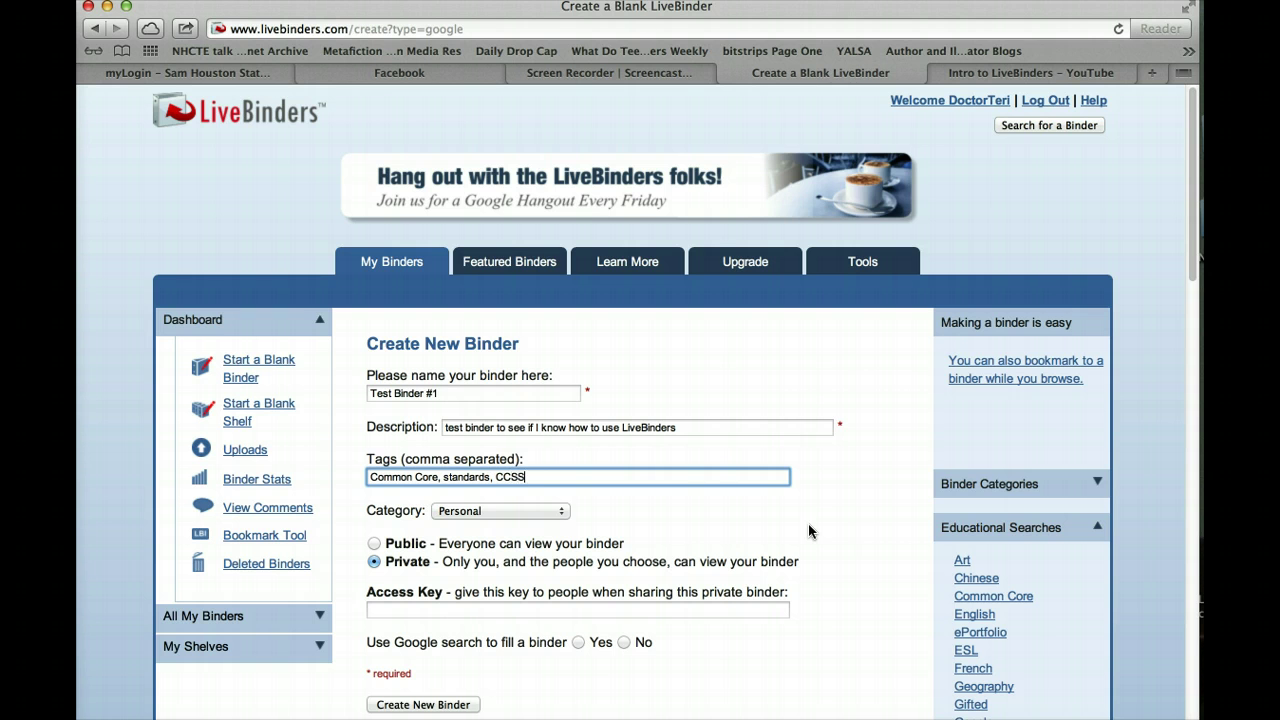
text(, Common Core State Standards)
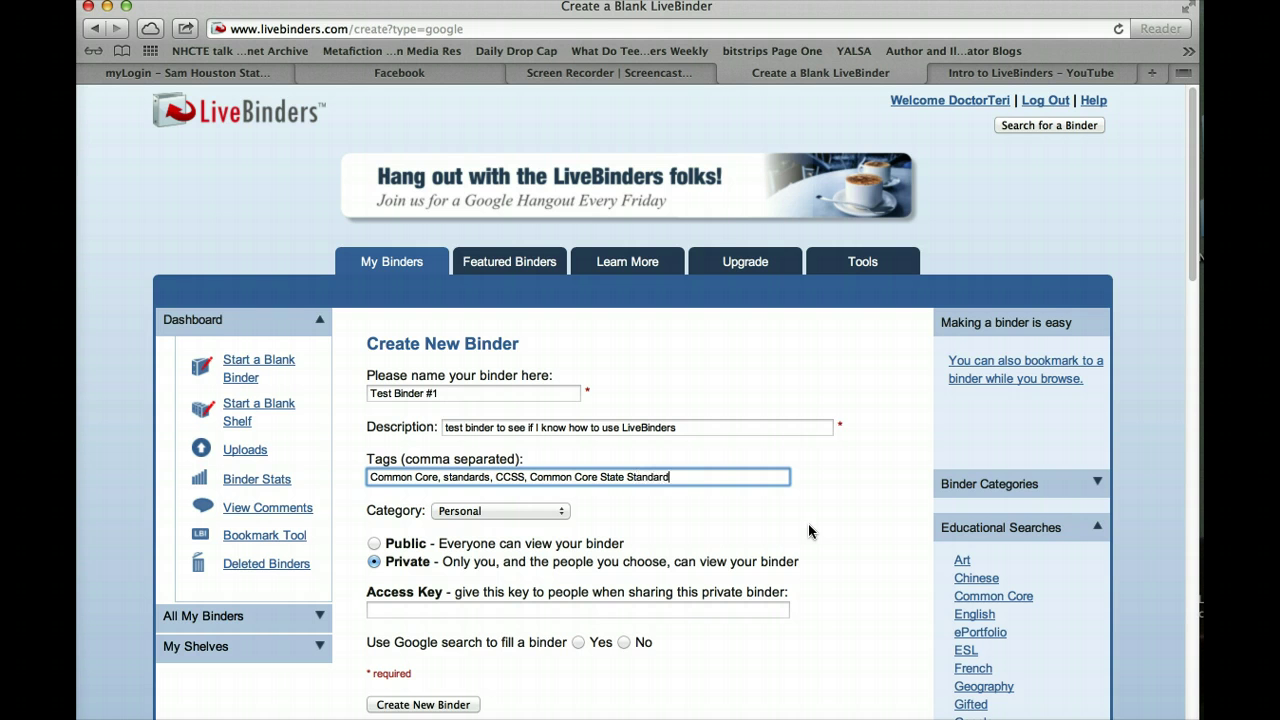
text(, curriculum, lesson plans)
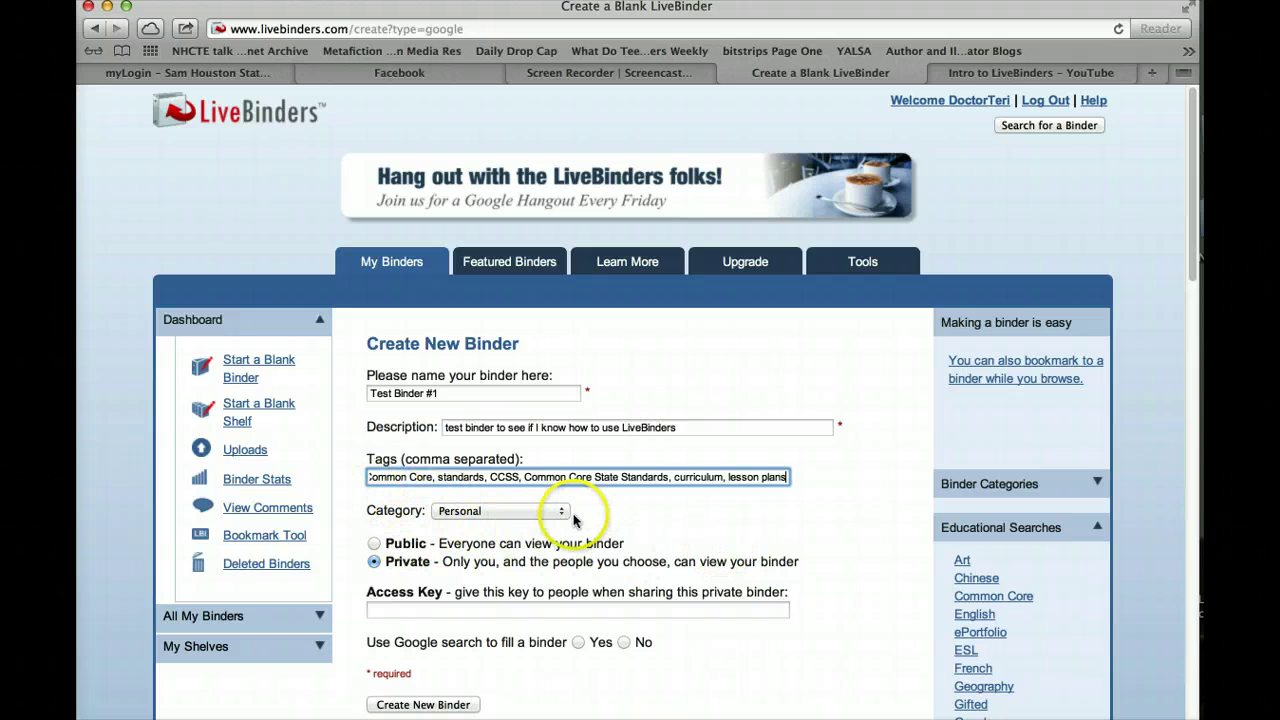
click(563, 512)
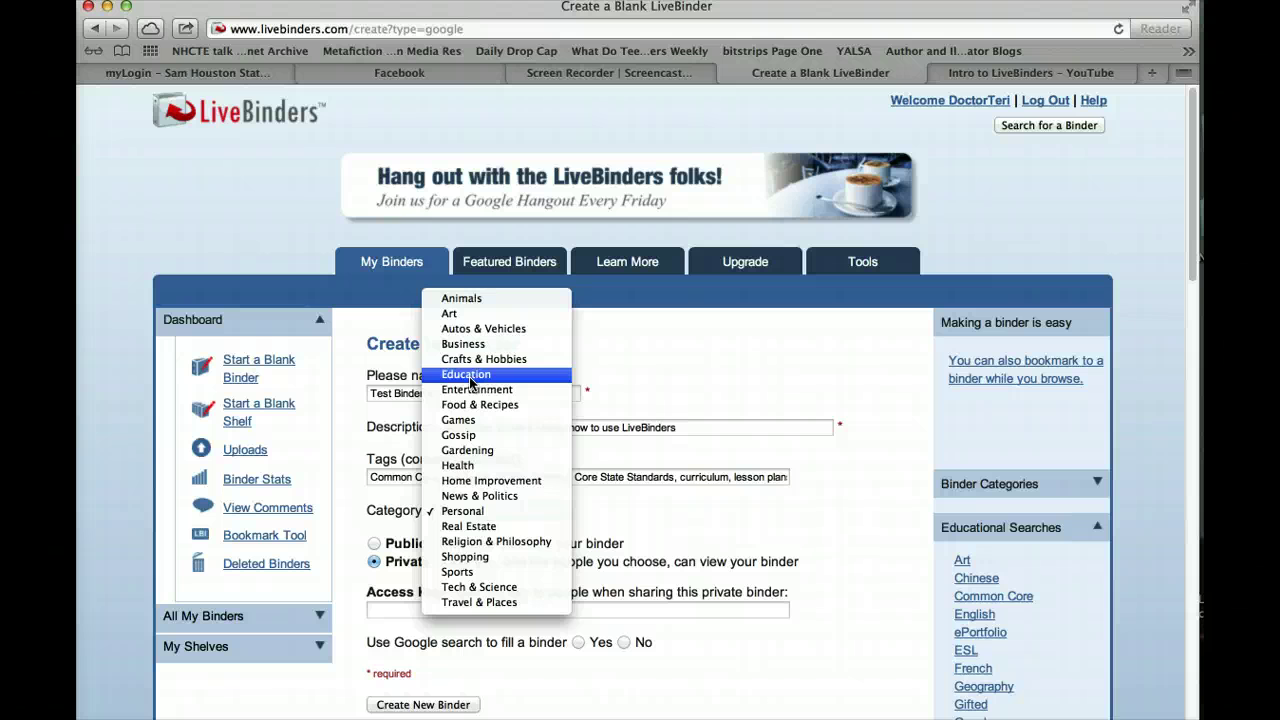
click(460, 511)
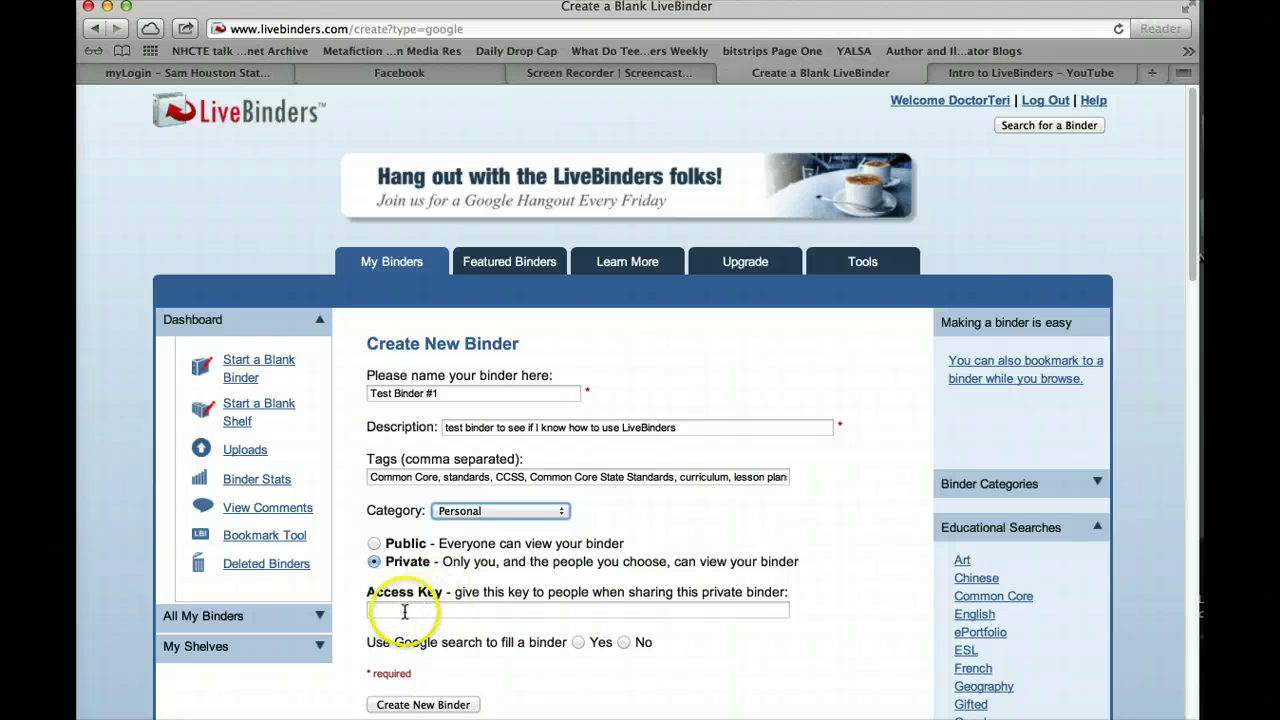
click(405, 610)
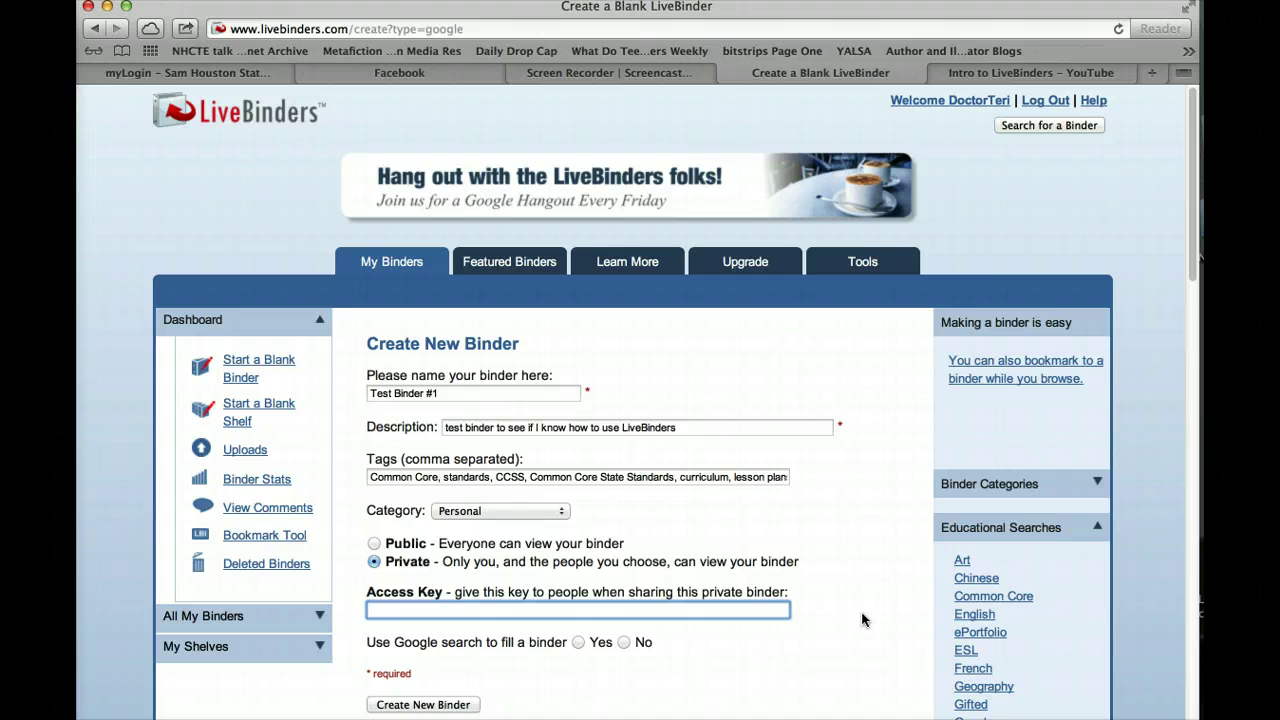
Enter an access key, set Google search filling to No, and create the binder
text(key)
click(855, 626)
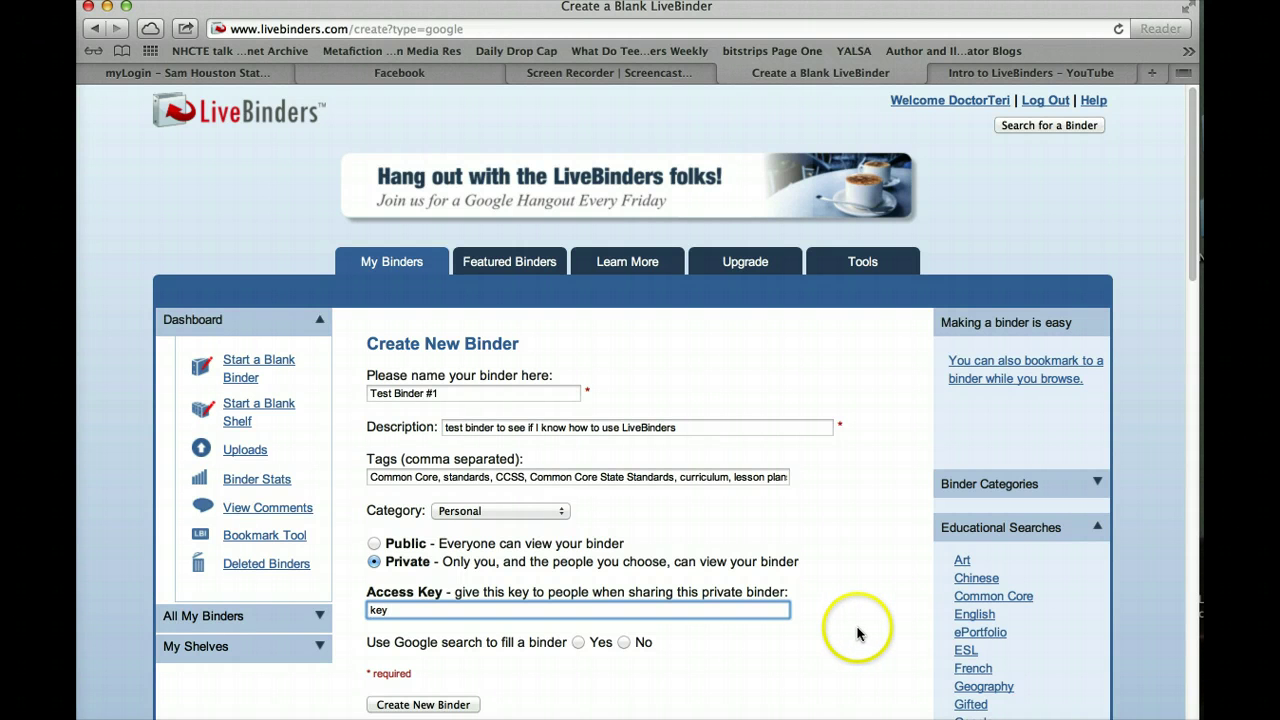
scroll(861, 632, down, 2)
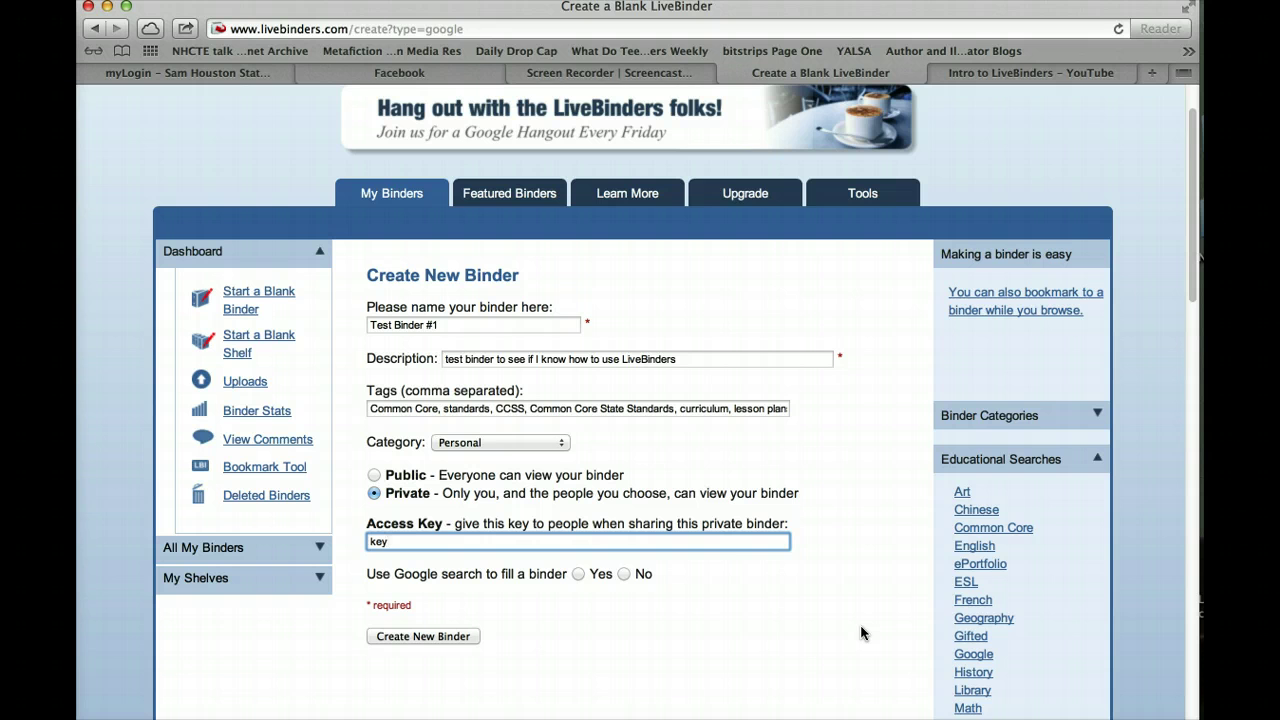
click(624, 575)
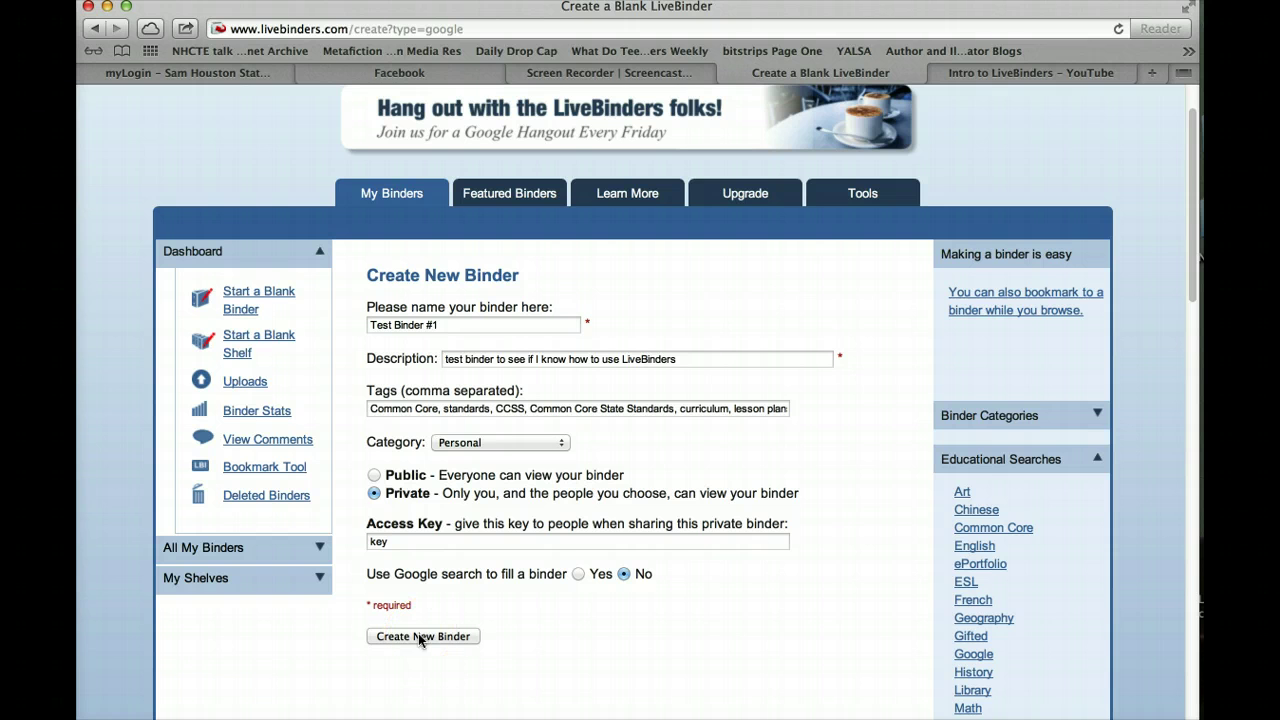
click(420, 638)
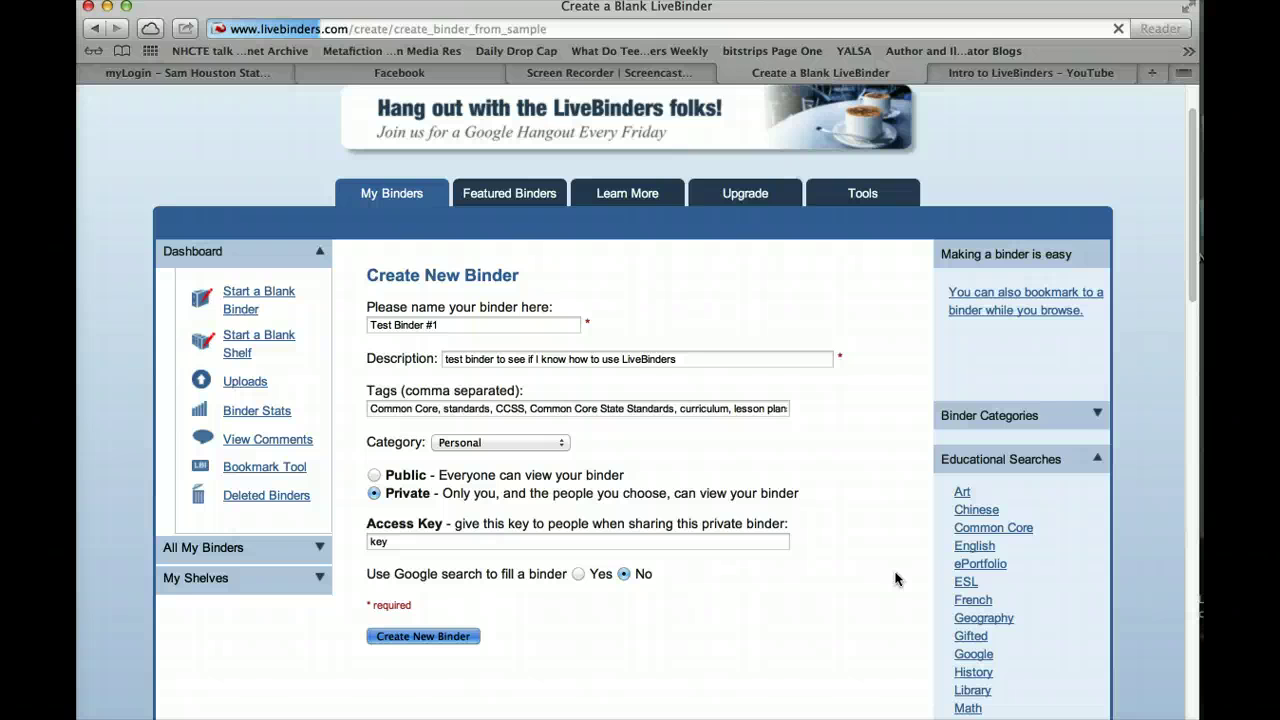
click(874, 585)
Once the new binder's editor loads, open its Binder Settings
click(880, 486)
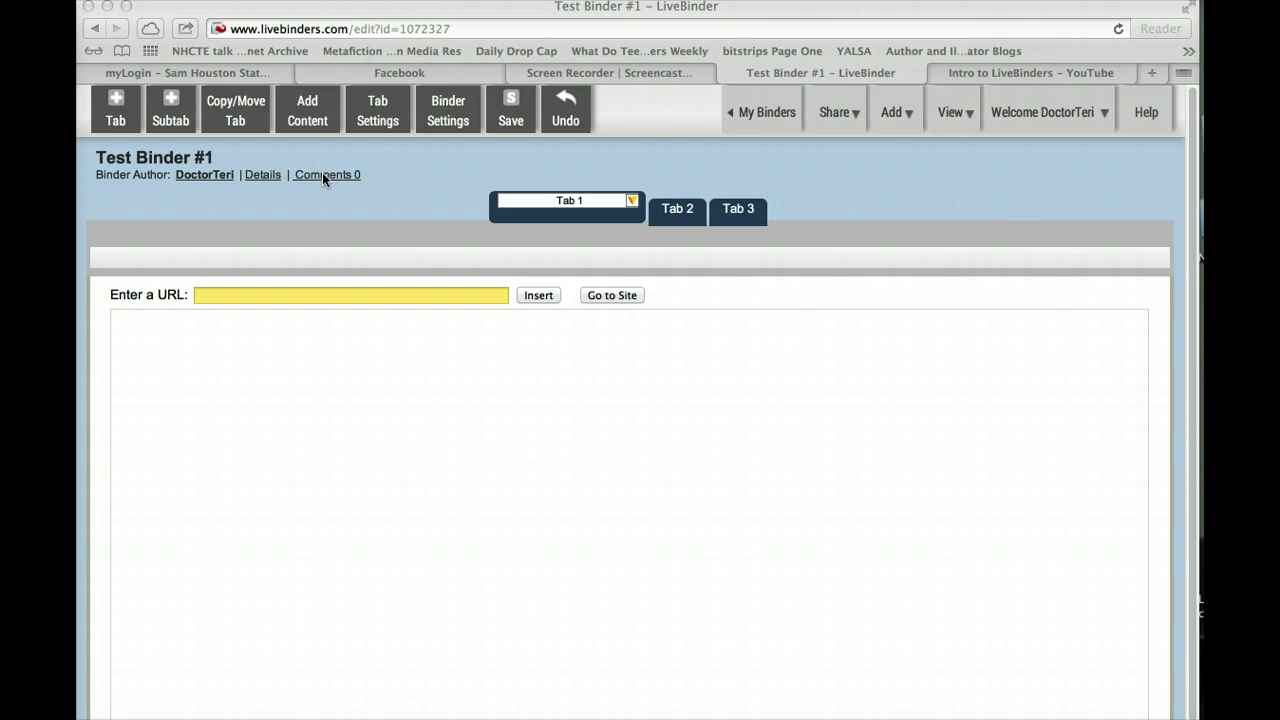
click(447, 112)
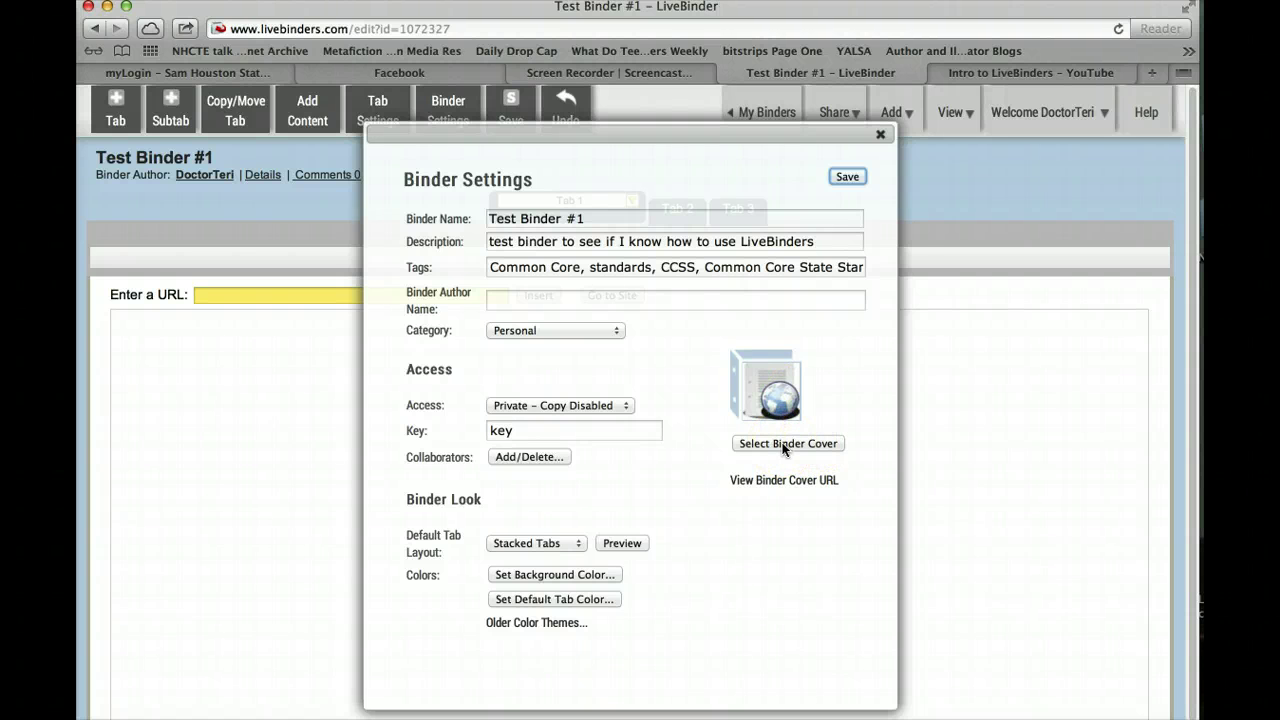
Upload the 'once upon thriller' image from Libraries as a binder cover
click(783, 446)
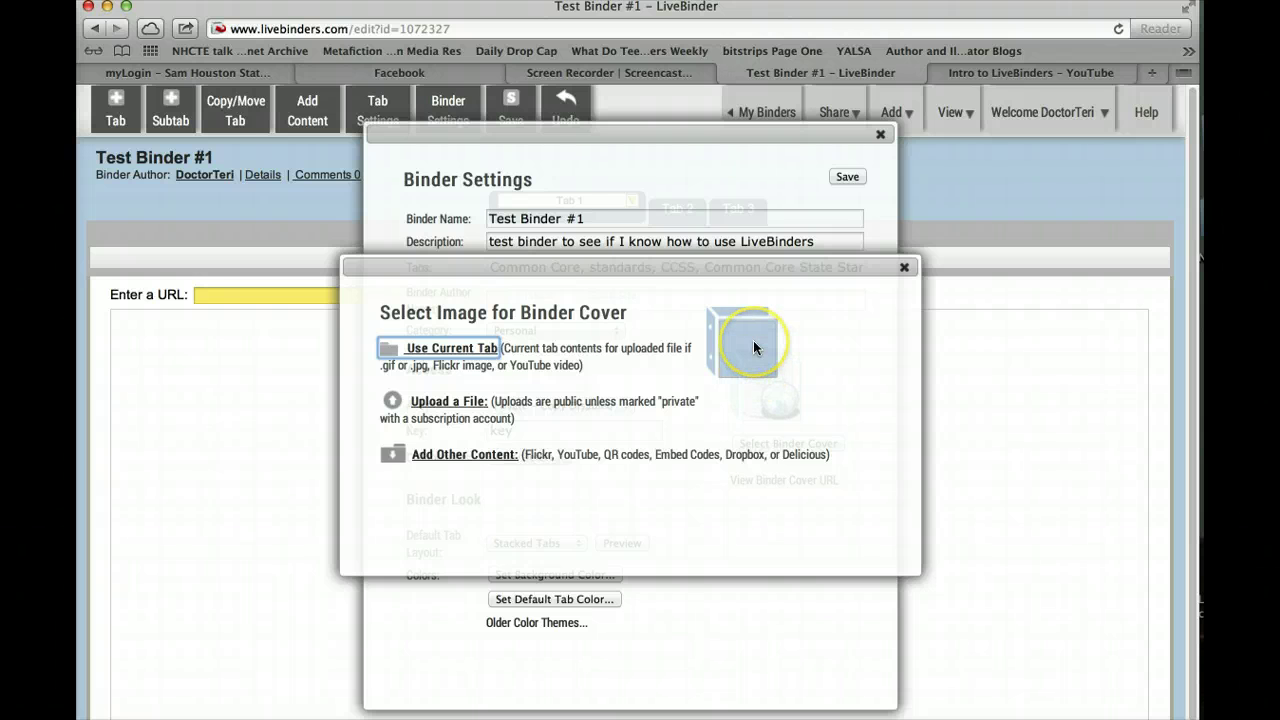
click(445, 404)
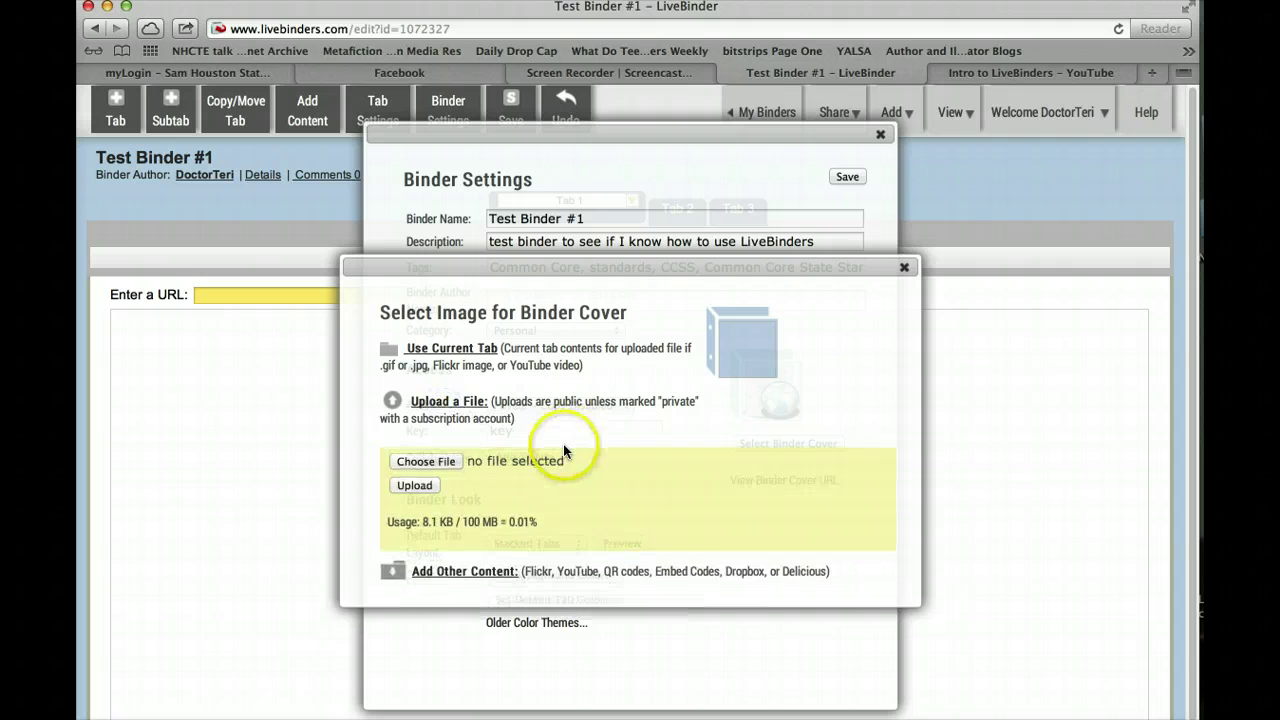
click(424, 461)
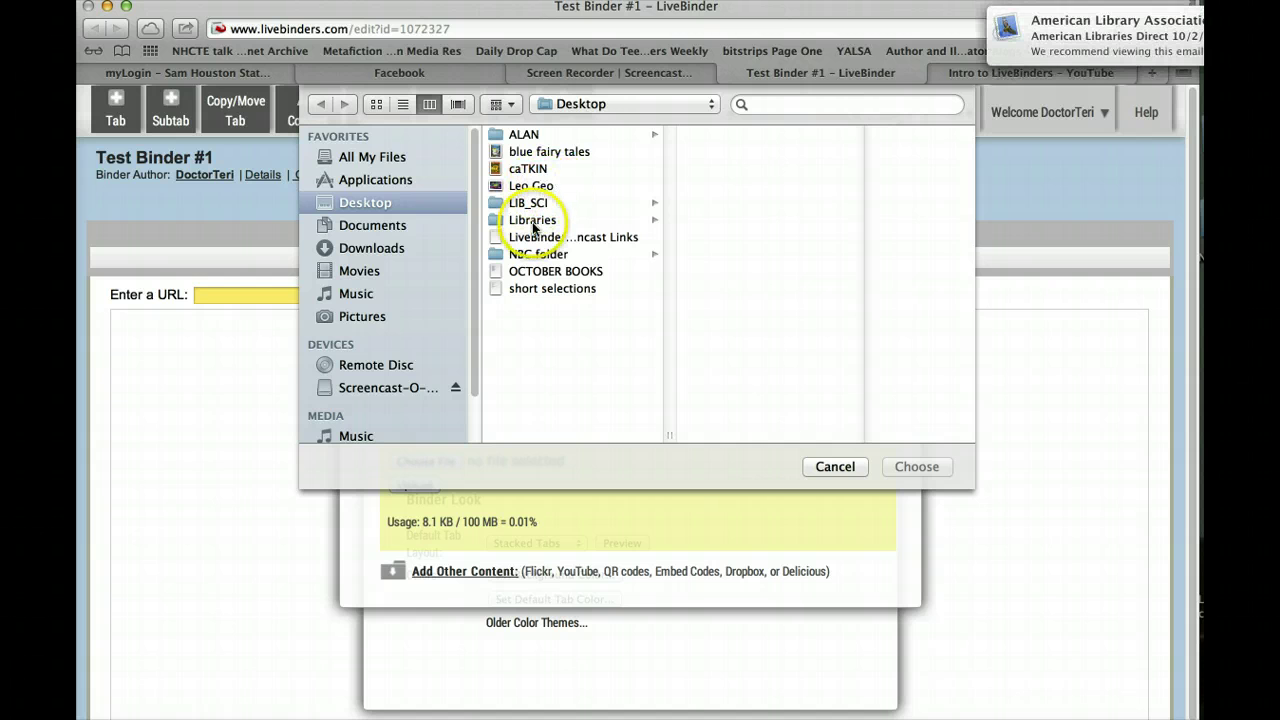
click(529, 220)
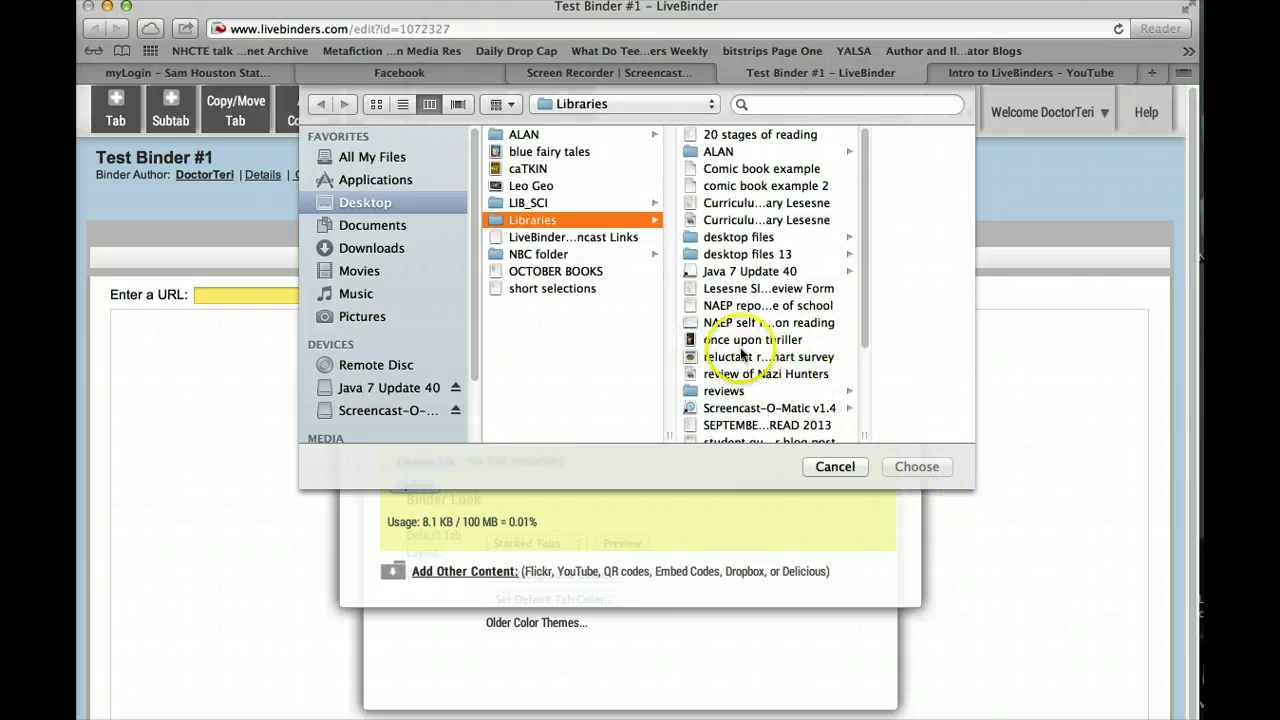
click(741, 341)
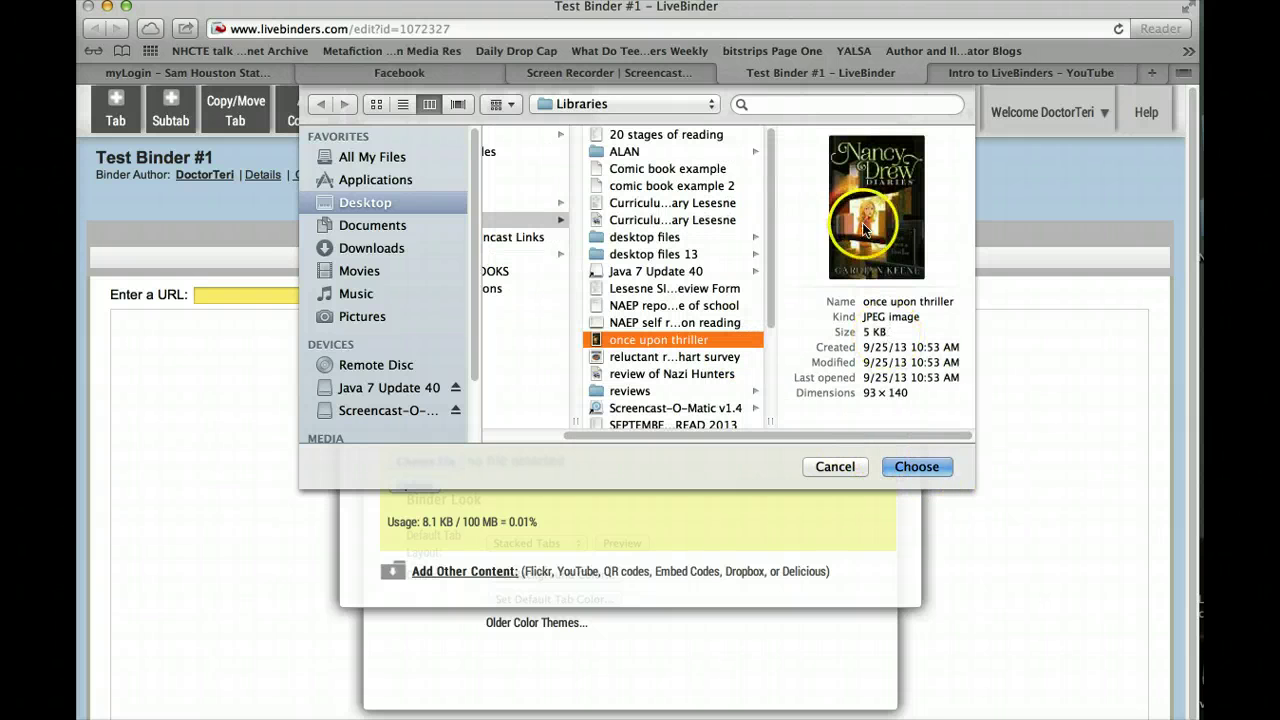
click(928, 466)
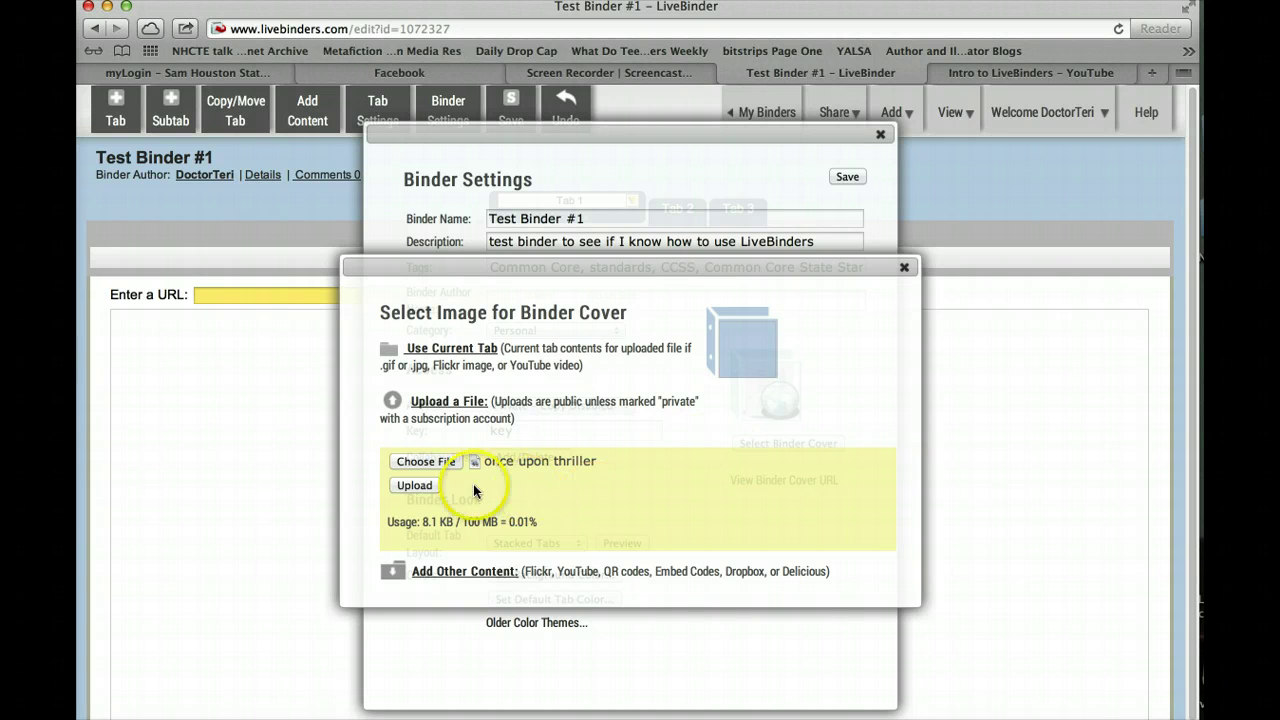
click(414, 485)
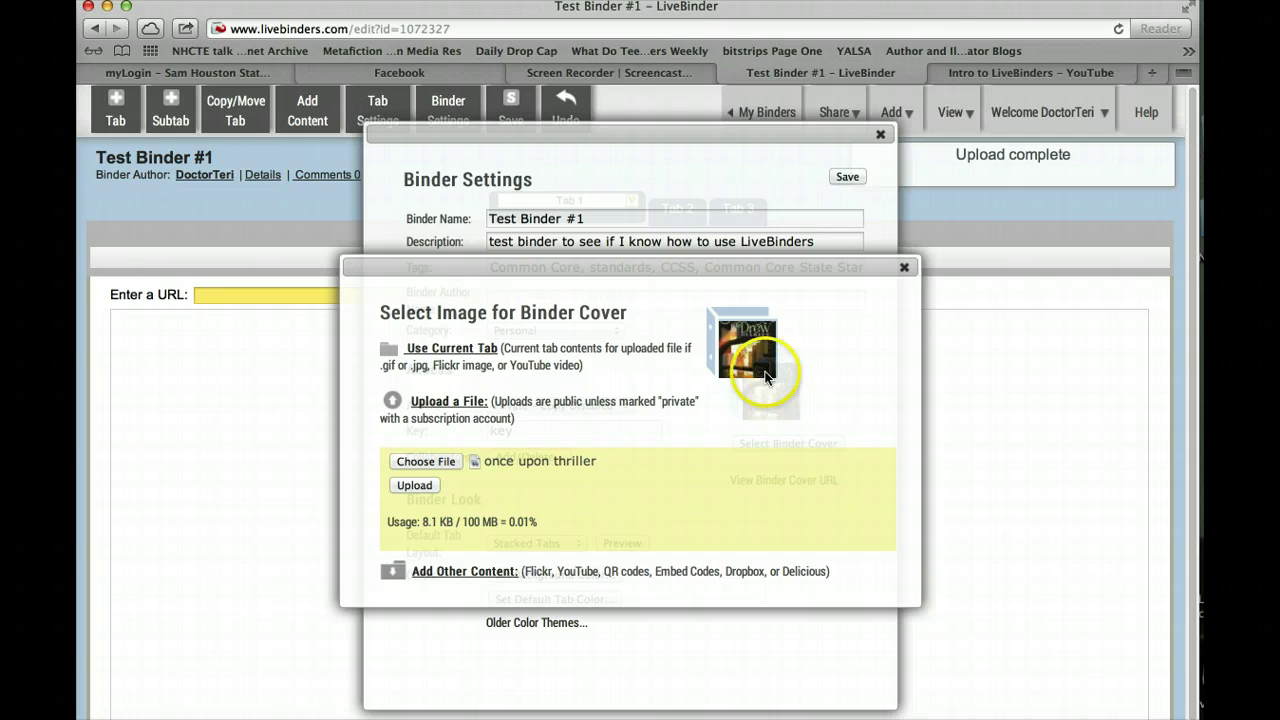
click(756, 358)
click(906, 267)
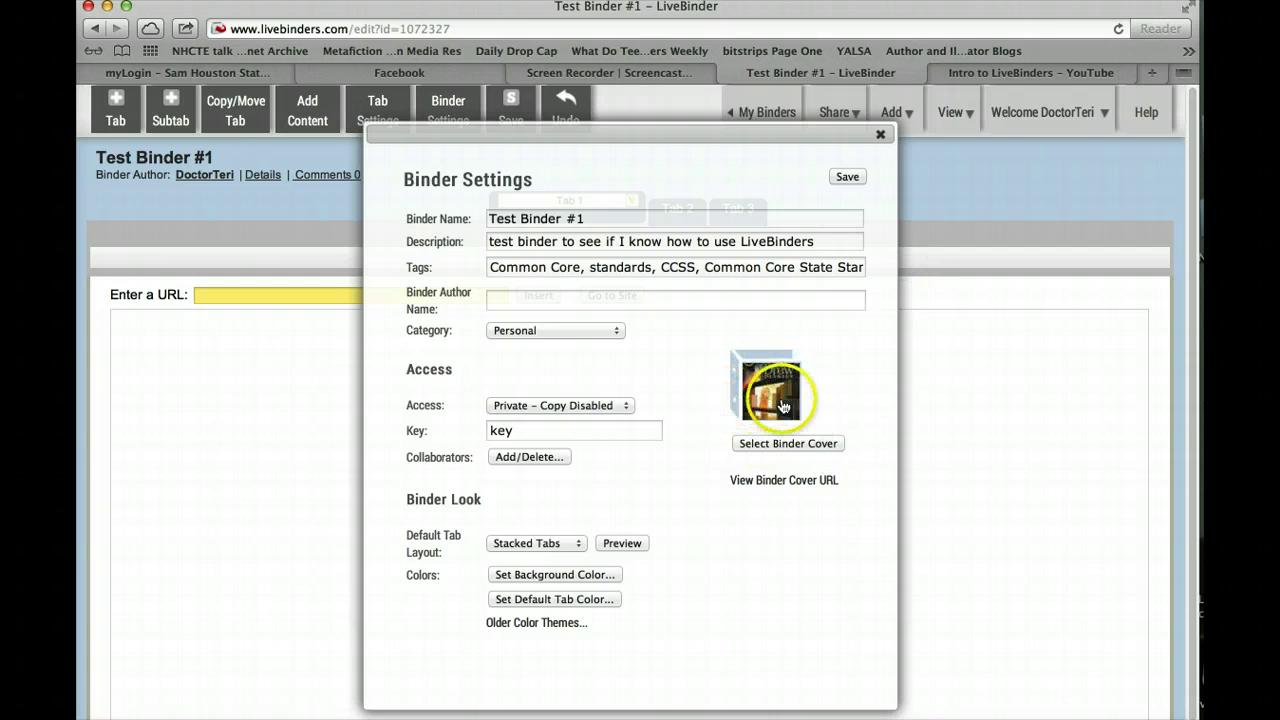
Pick the new cover image and save the Private – Copy Disabled binder settings
click(783, 405)
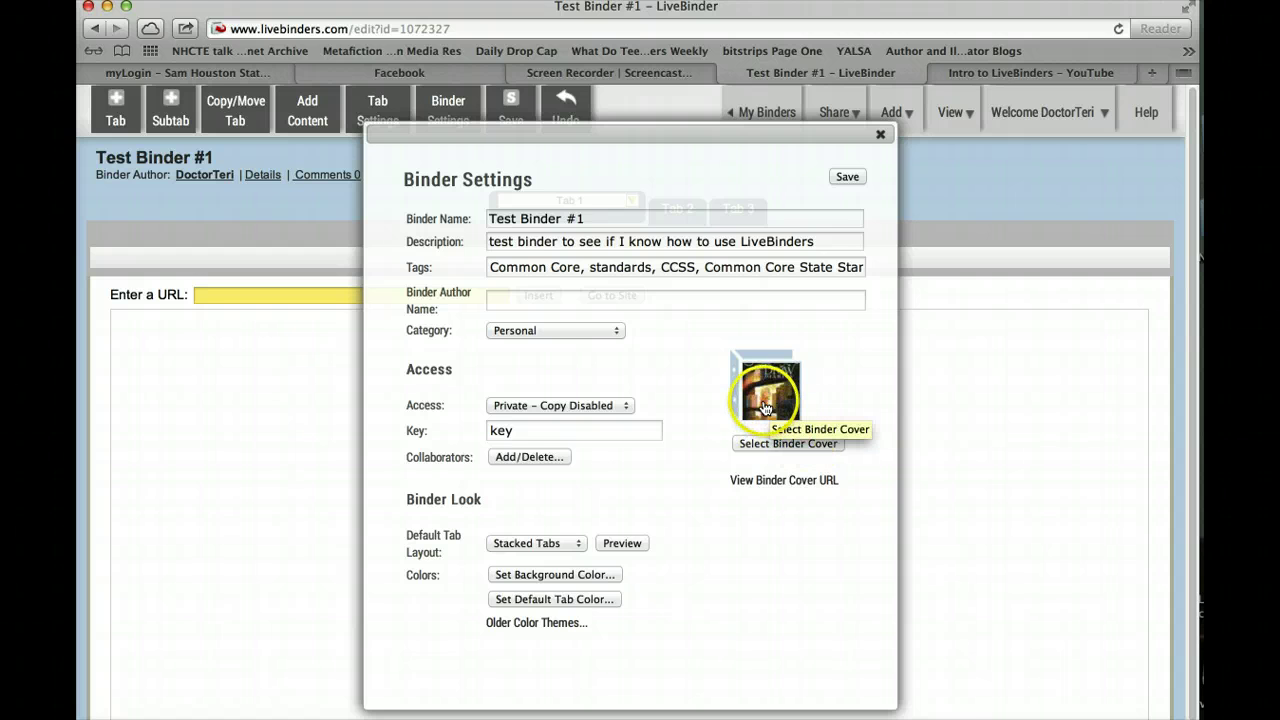
click(765, 408)
click(847, 177)
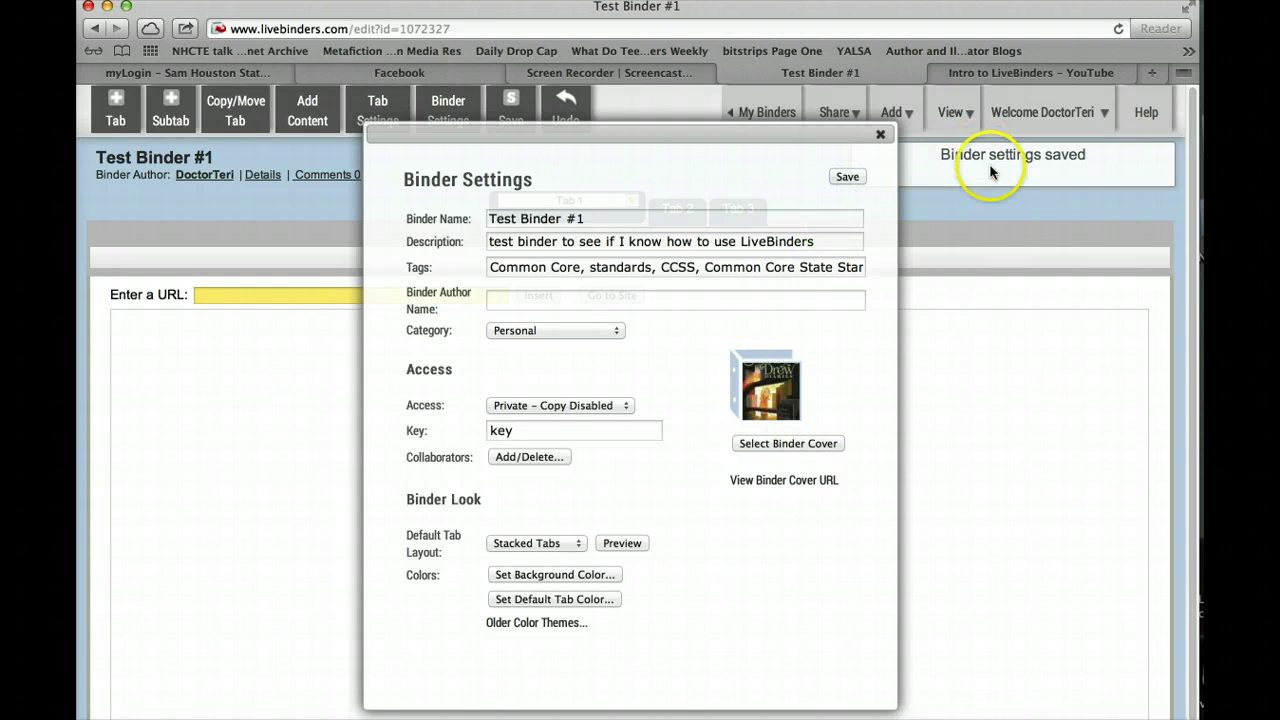
click(880, 134)
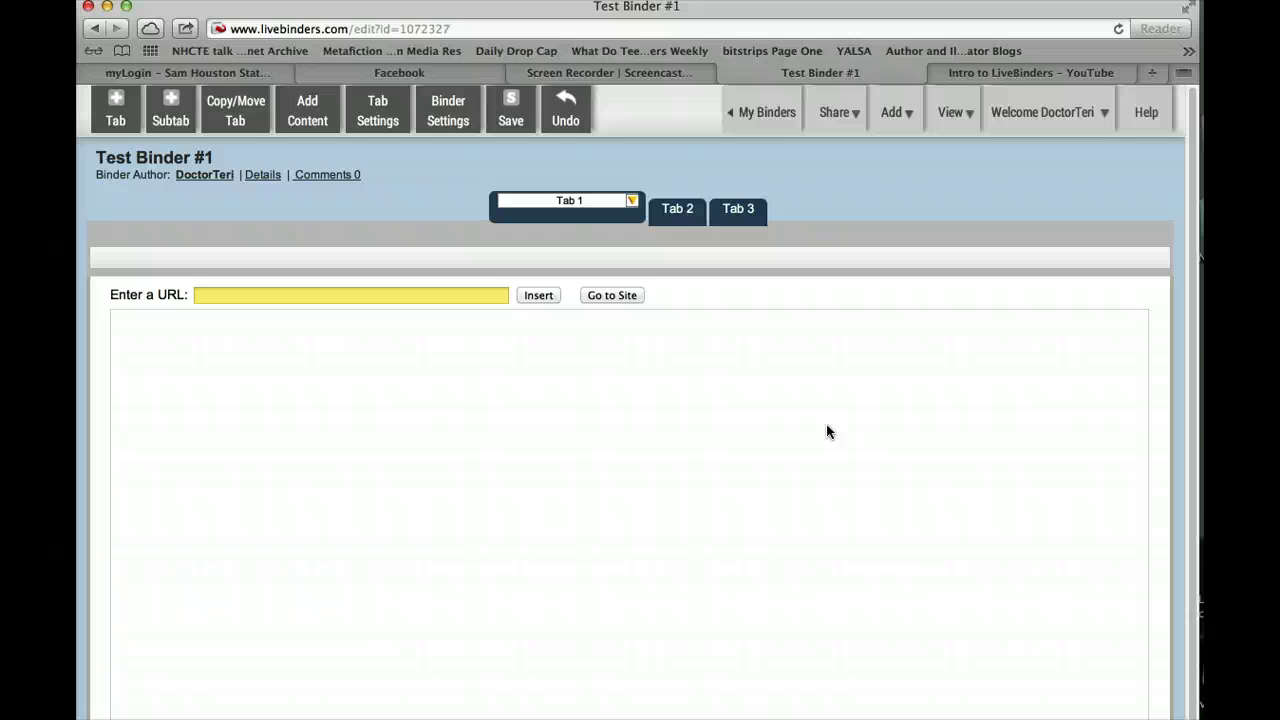
In Tab Settings, rename Tab 1 to 'Introduction' and apply blue #3B14EA
click(599, 203)
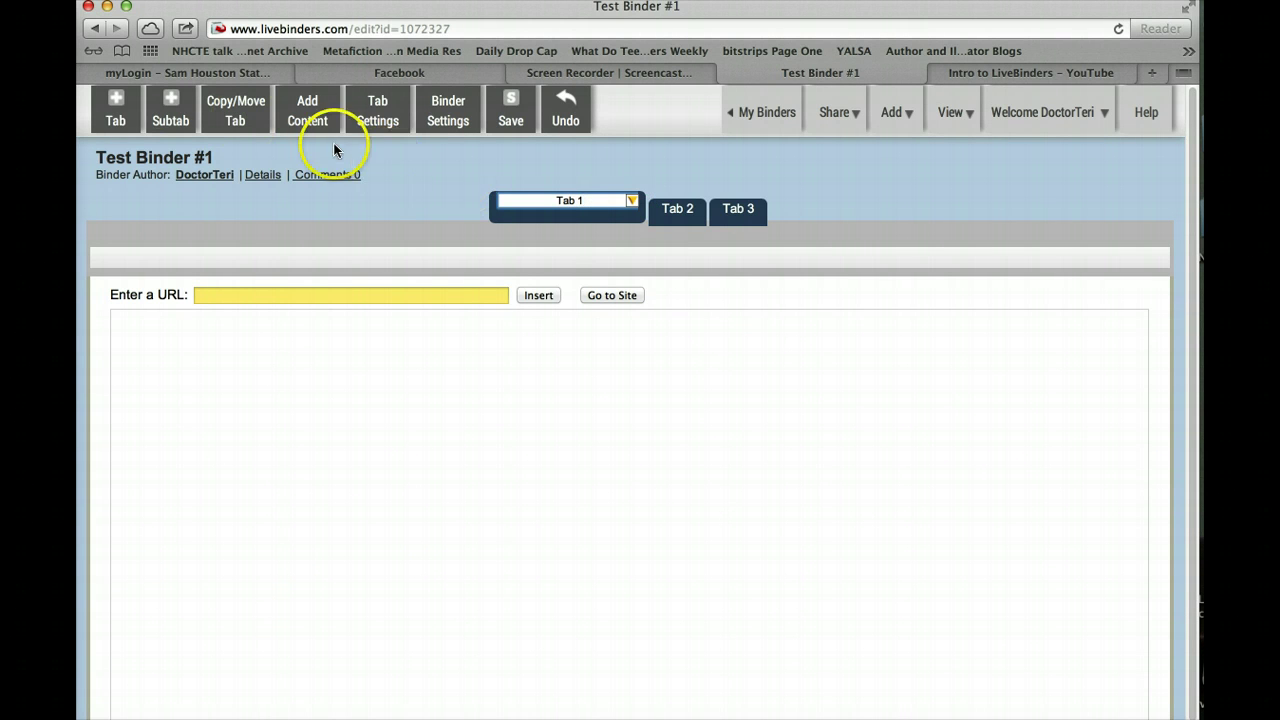
click(373, 109)
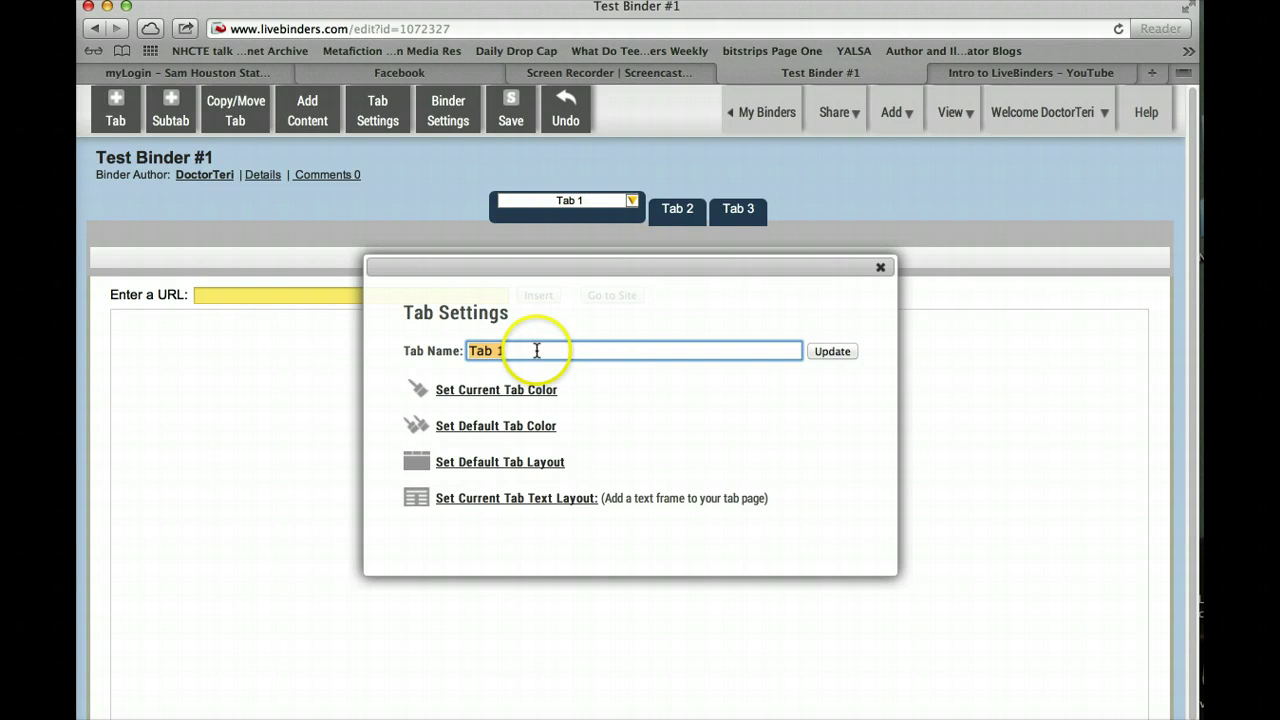
text(Introducti)
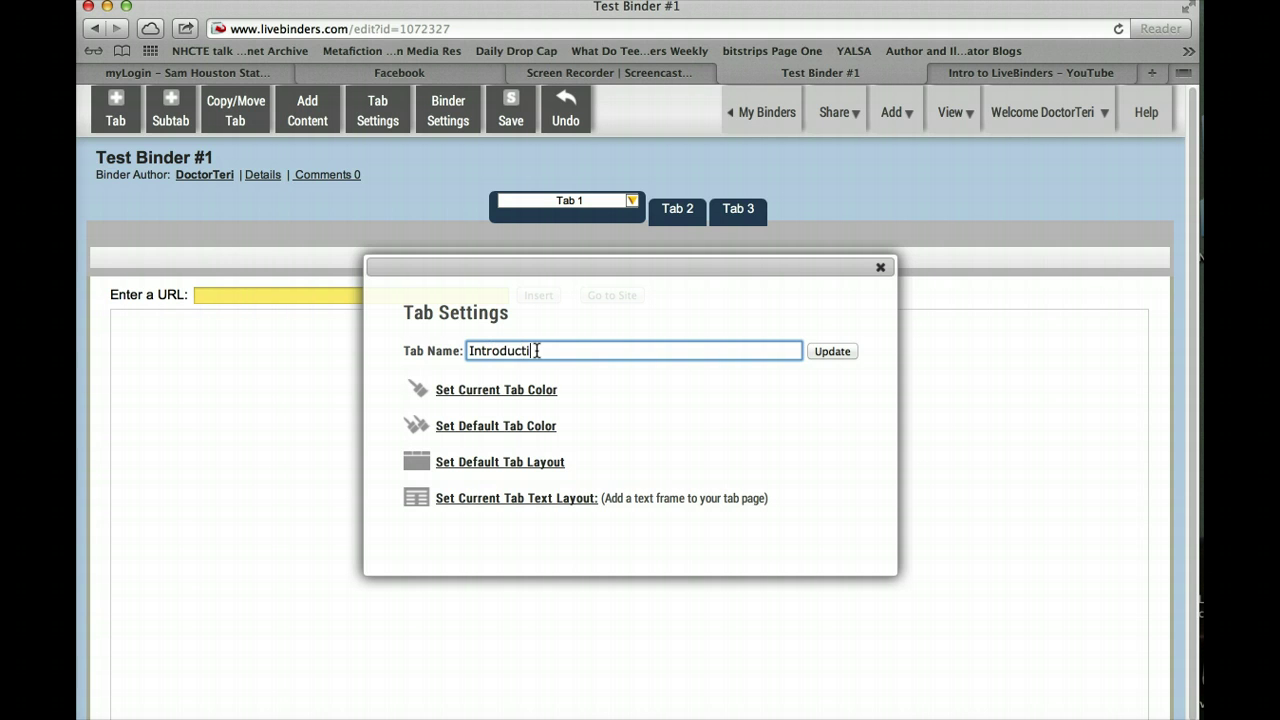
text(on)
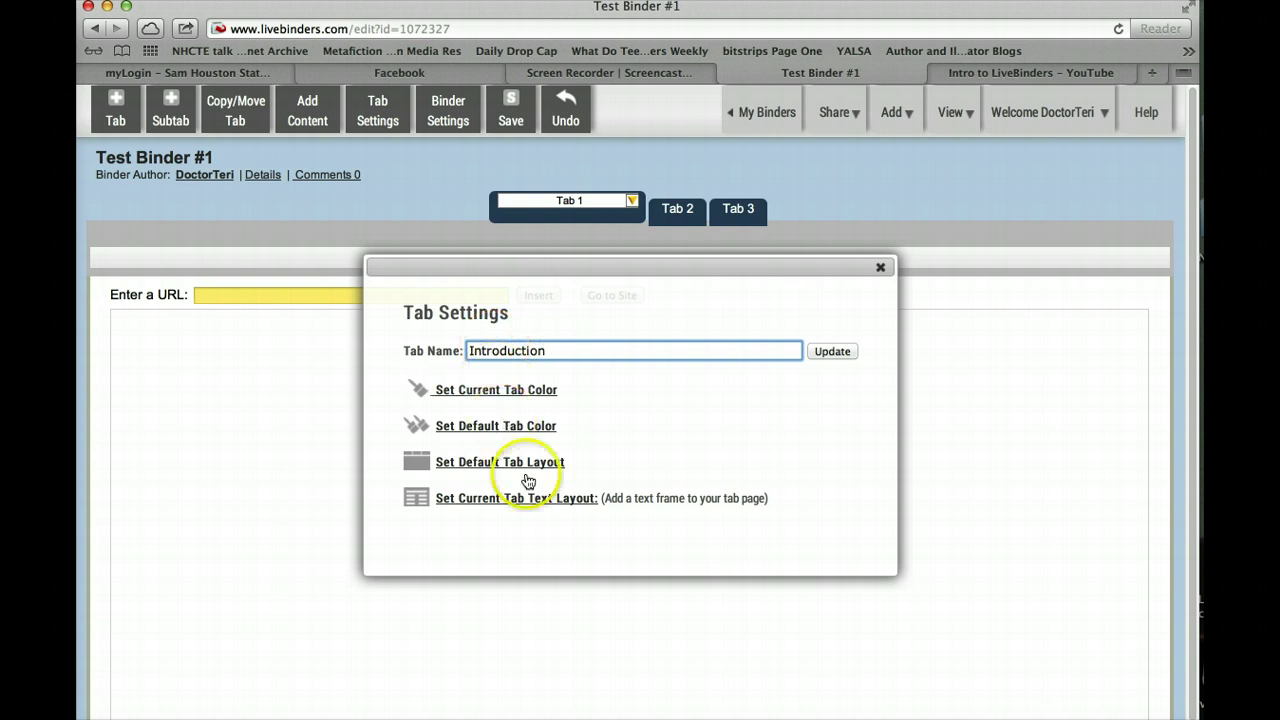
click(481, 397)
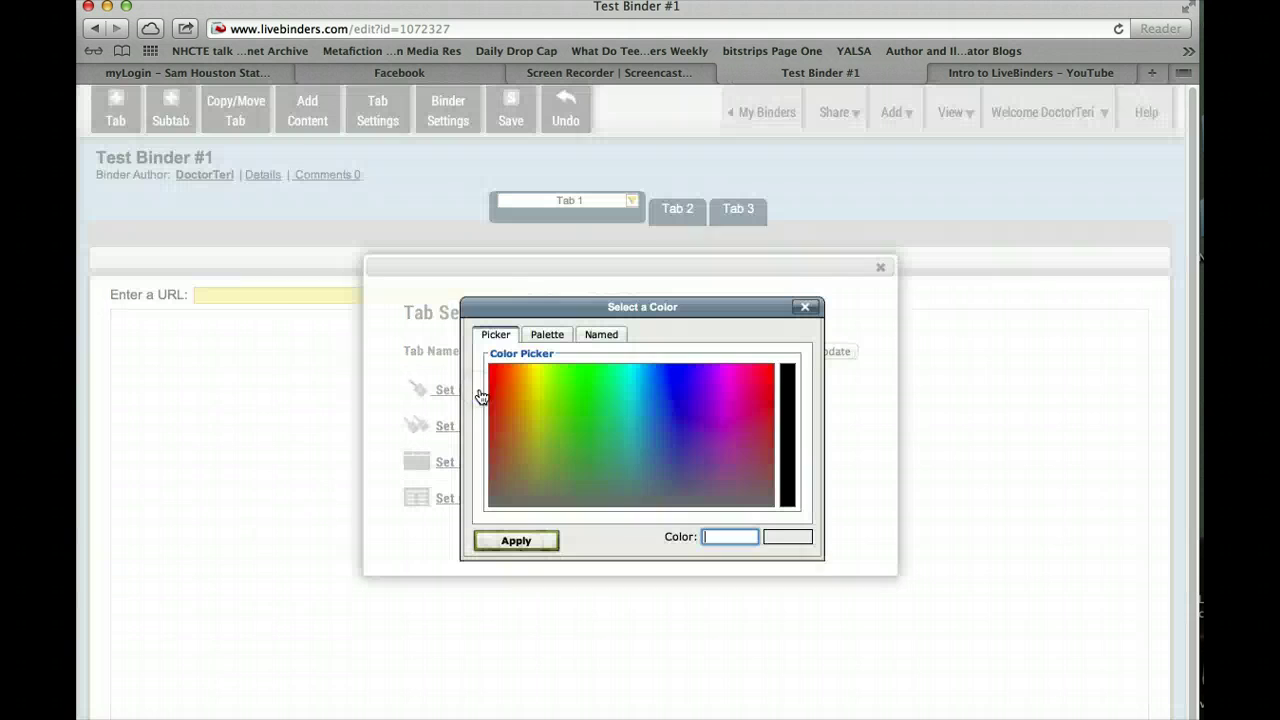
click(686, 383)
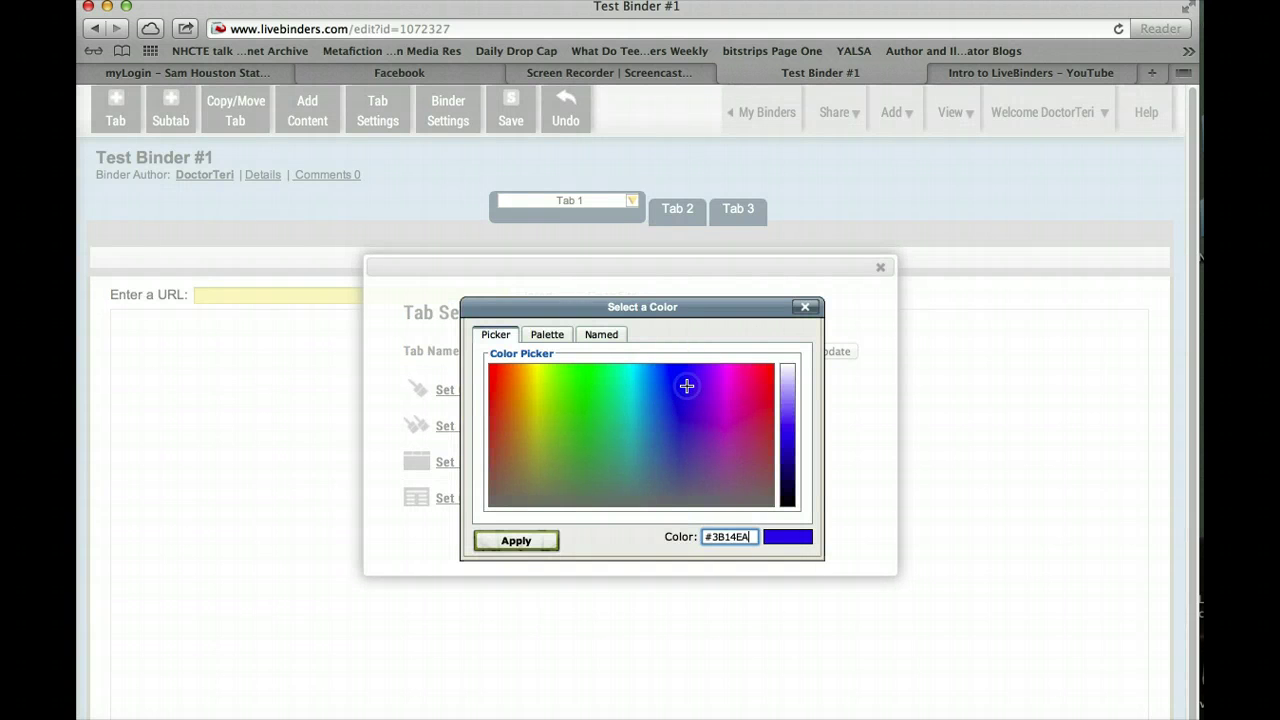
click(505, 541)
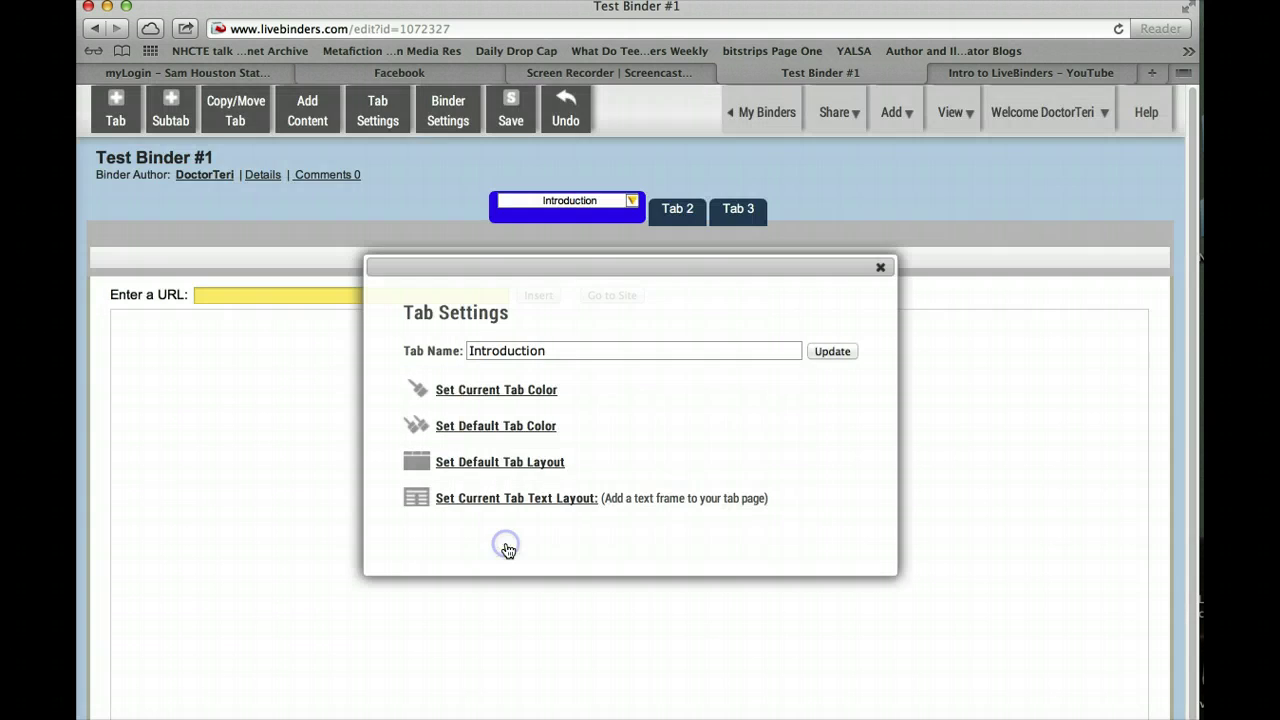
click(880, 267)
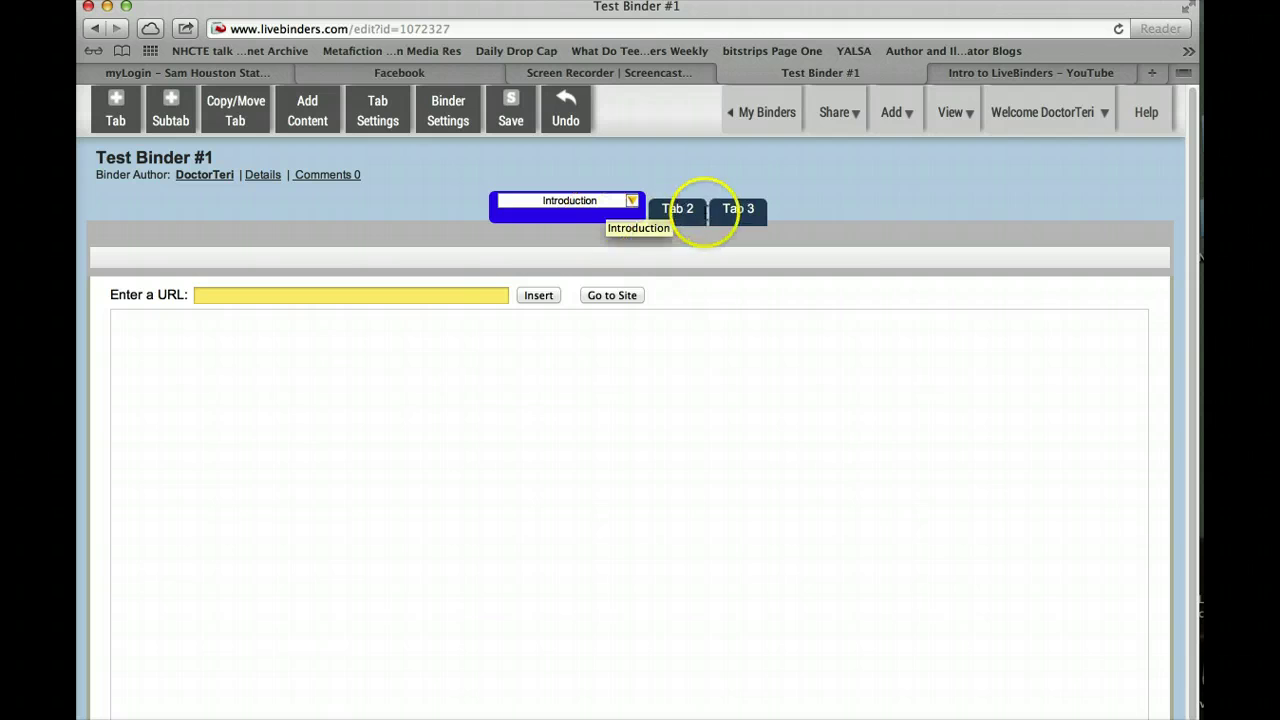
Rename Tab 2 to 'Assignment #1' and set its tab color to red #F33A0B
click(677, 211)
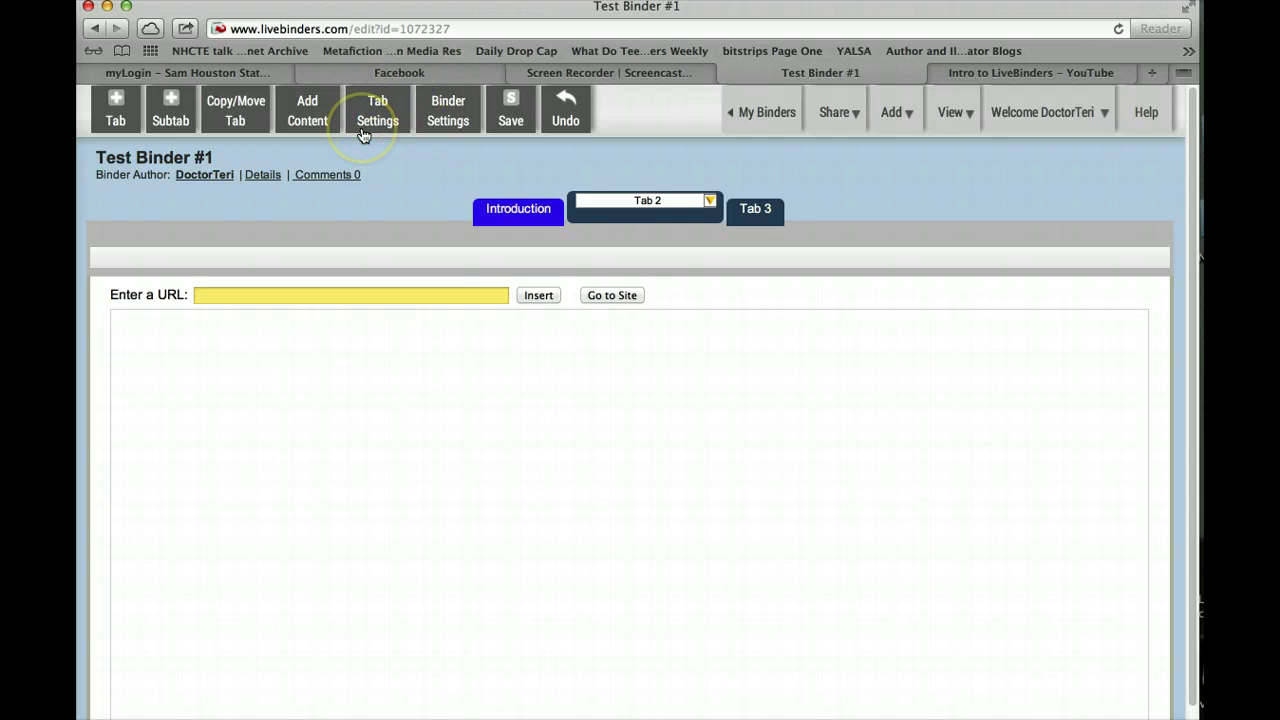
click(670, 201)
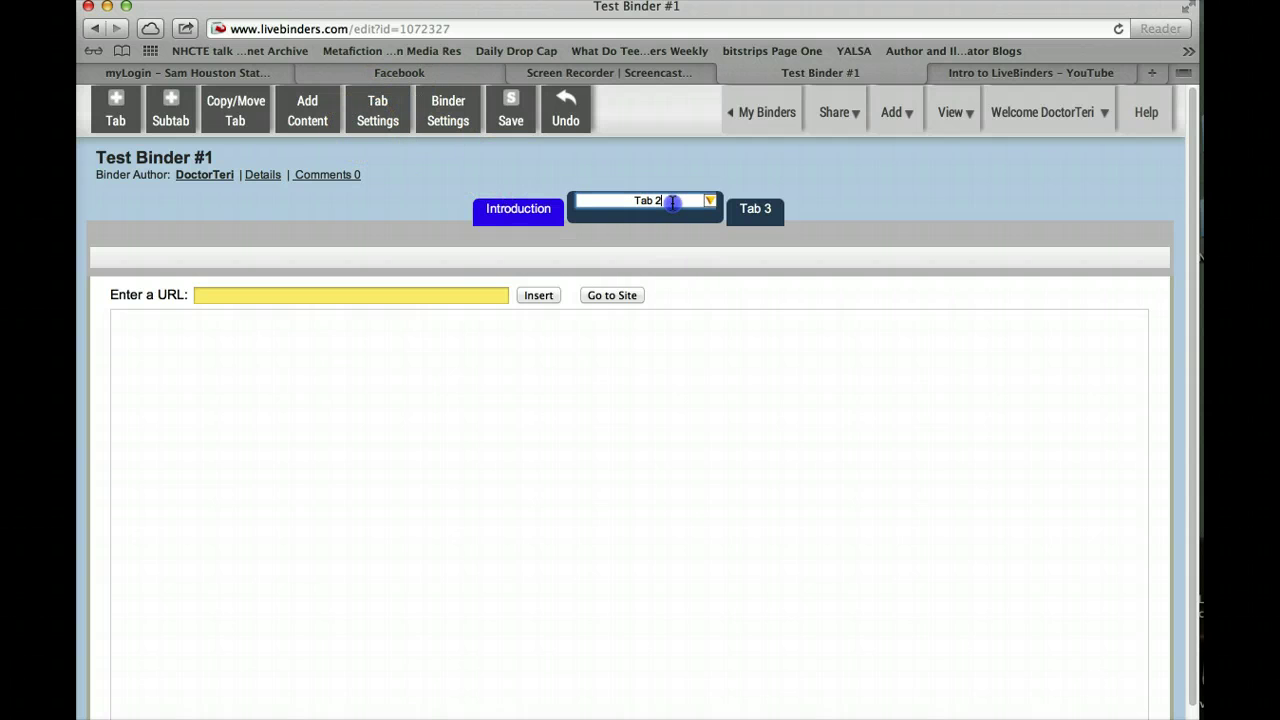
click(672, 201)
drag(672, 201, 621, 199)
text(Assignment #1)
click(710, 203)
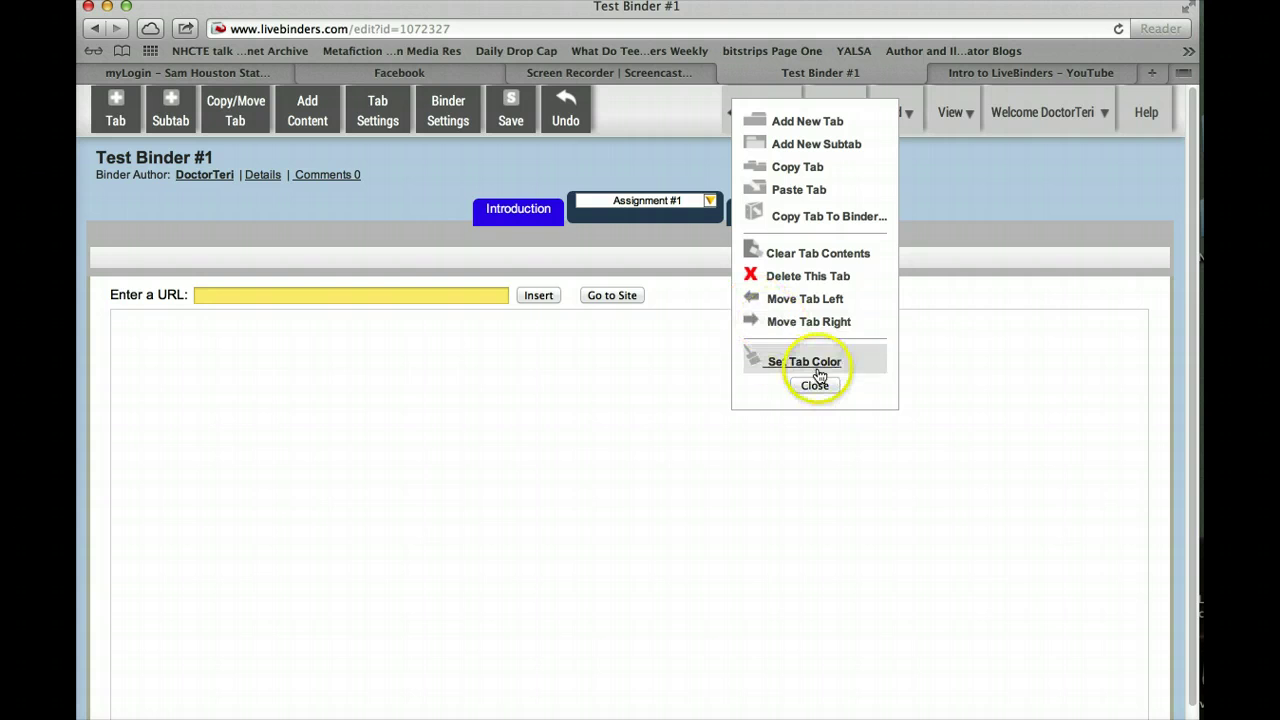
click(818, 364)
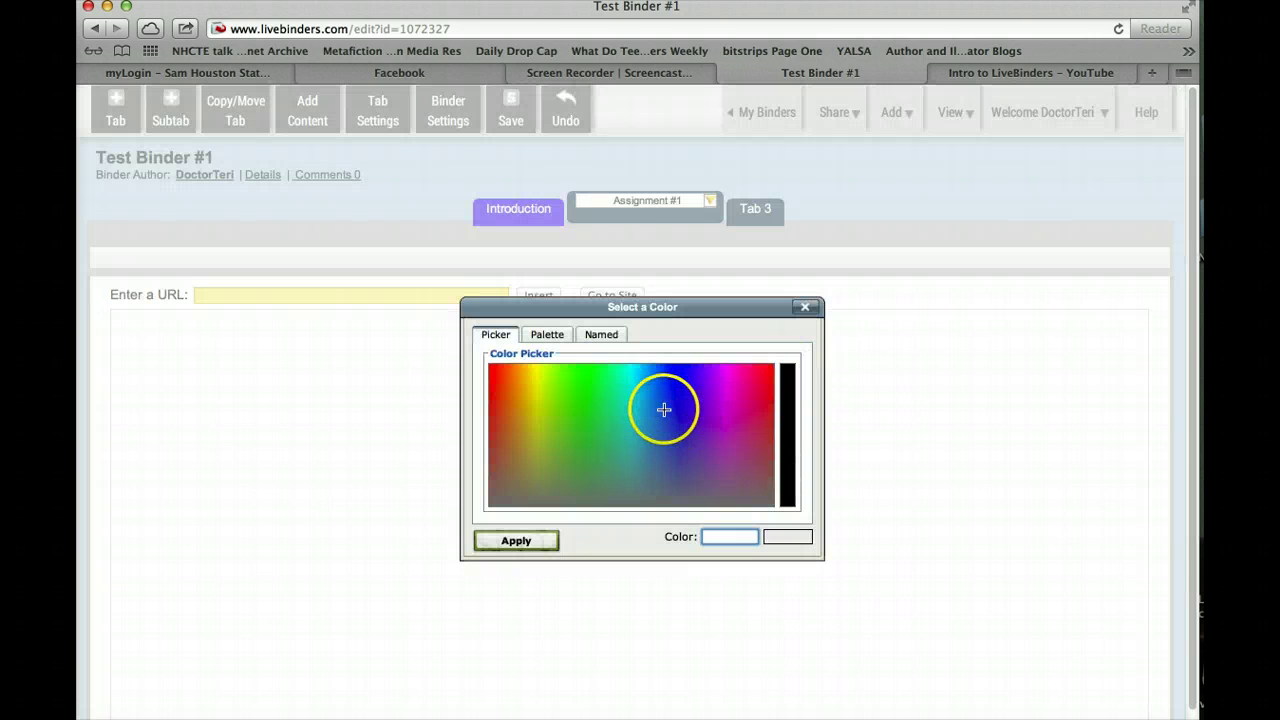
click(494, 374)
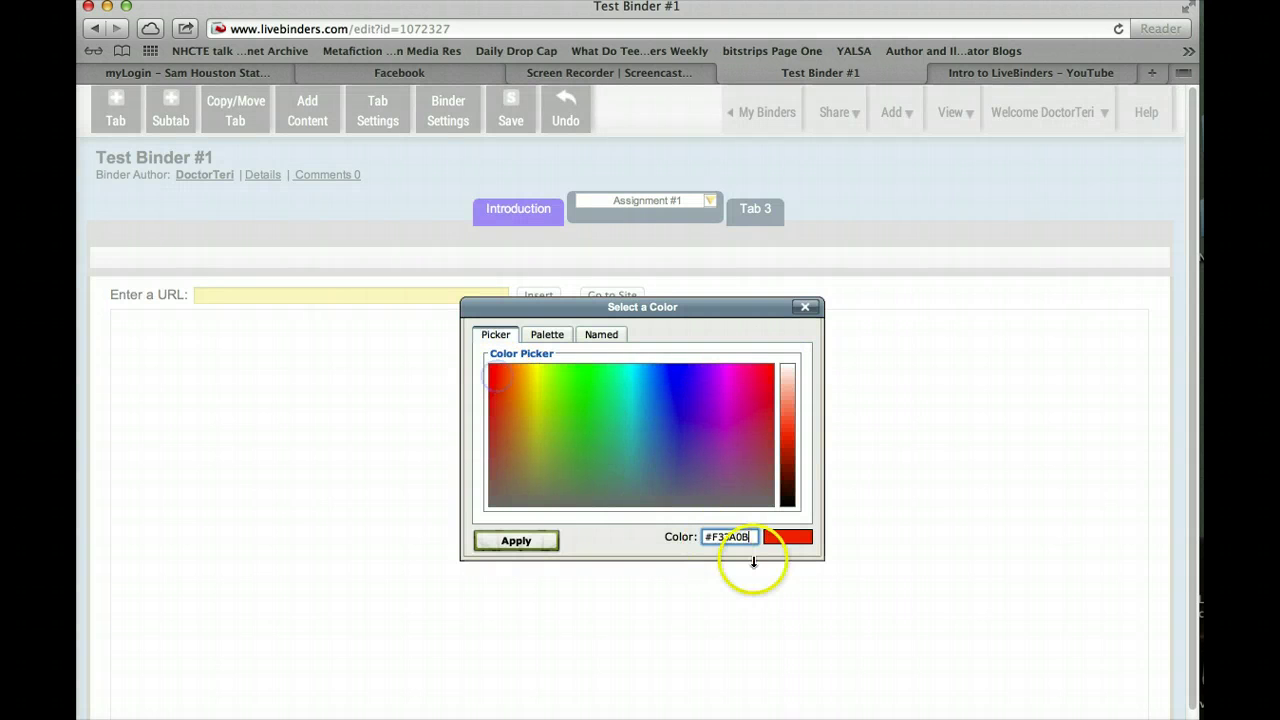
click(512, 540)
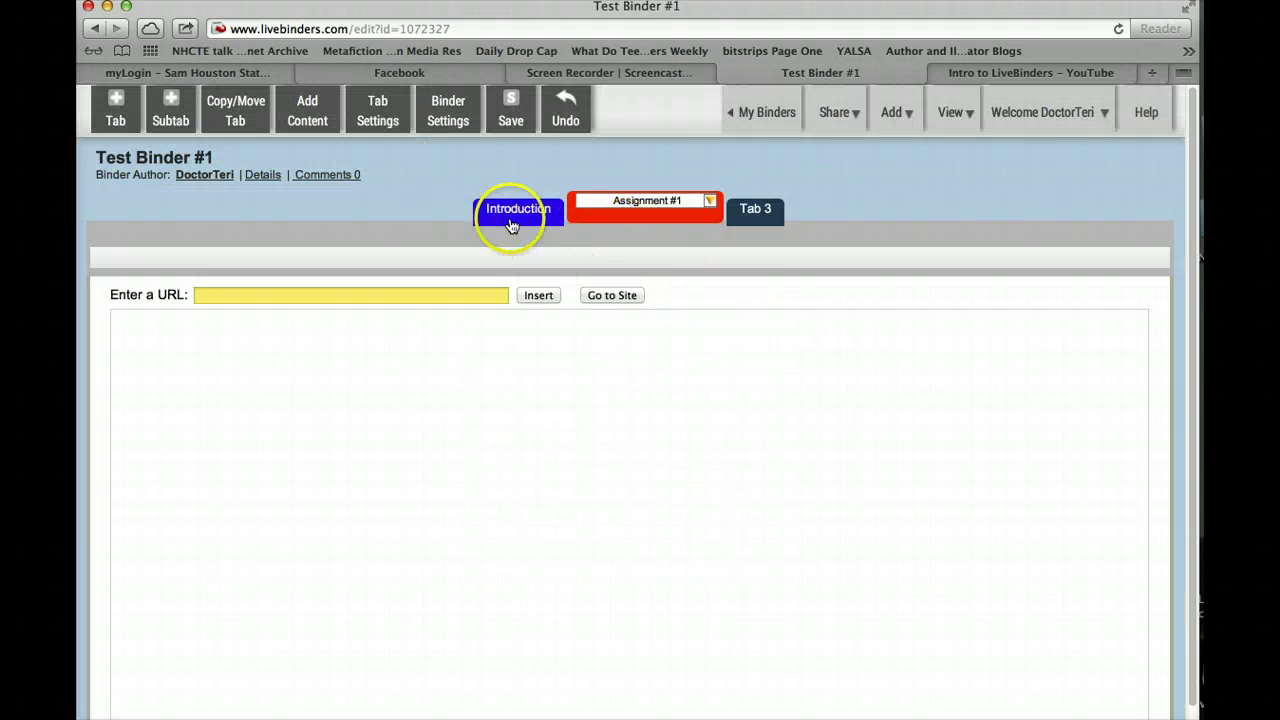
click(710, 201)
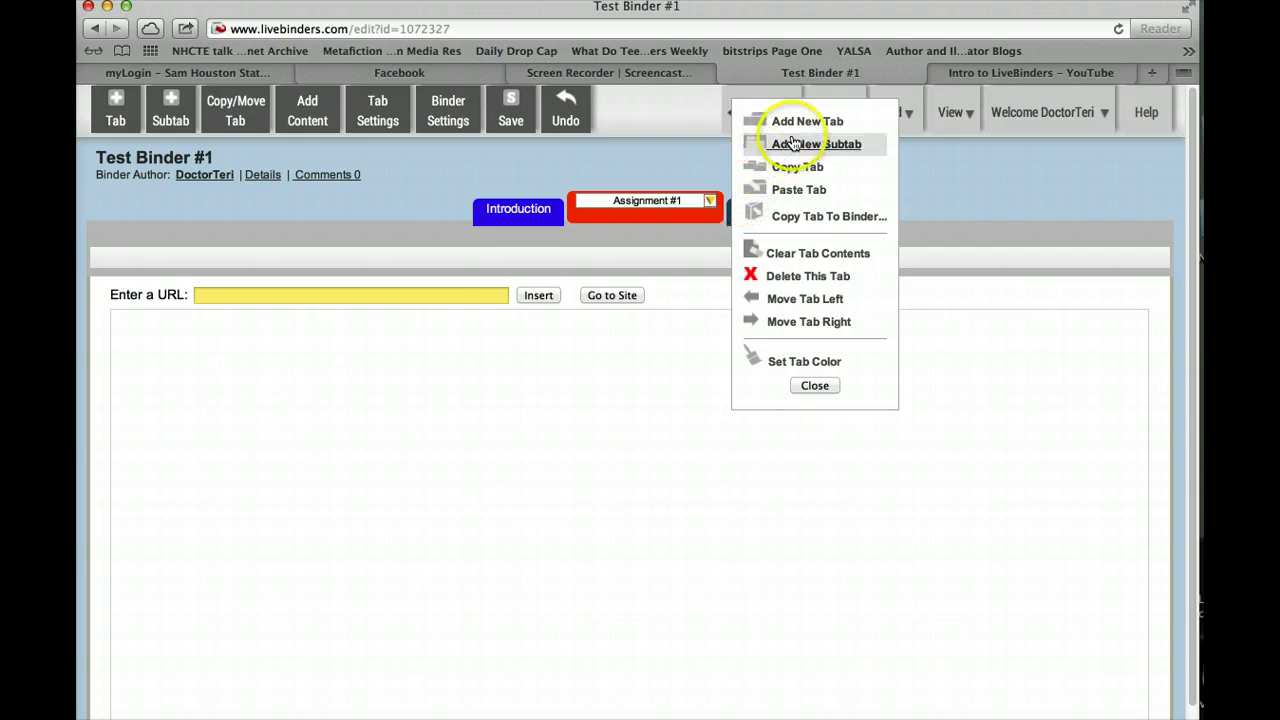
click(822, 122)
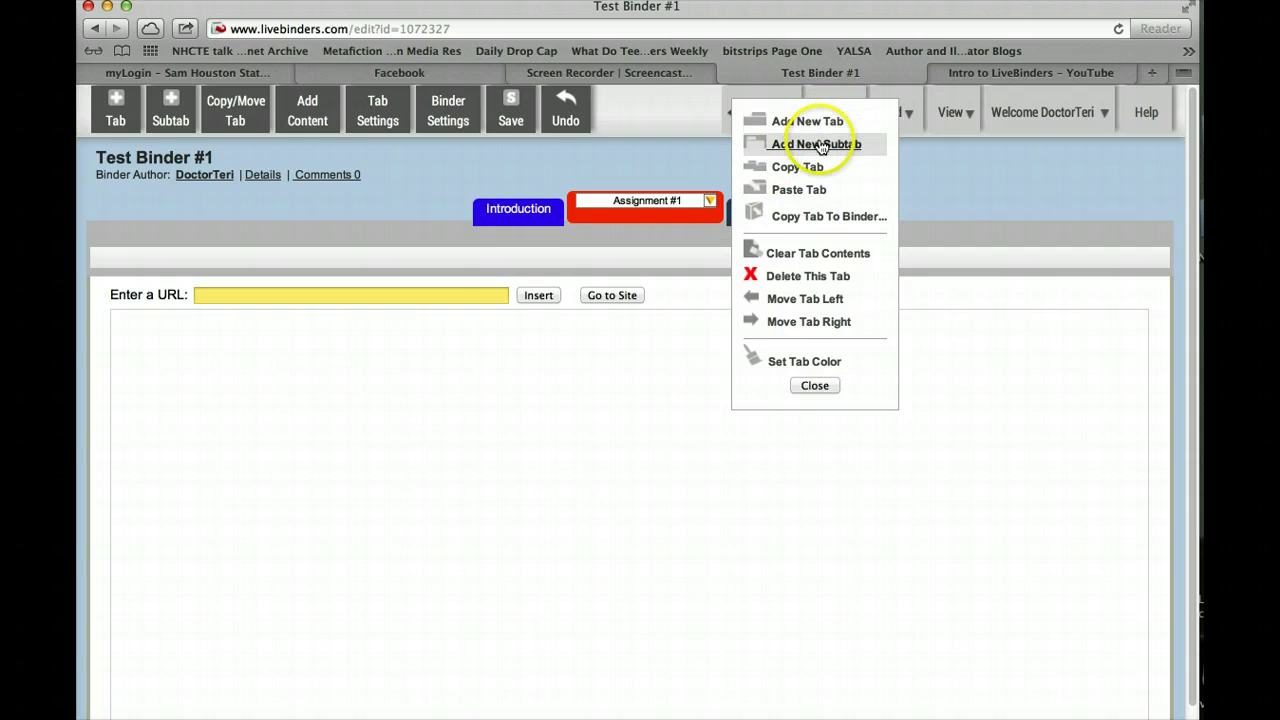
click(808, 266)
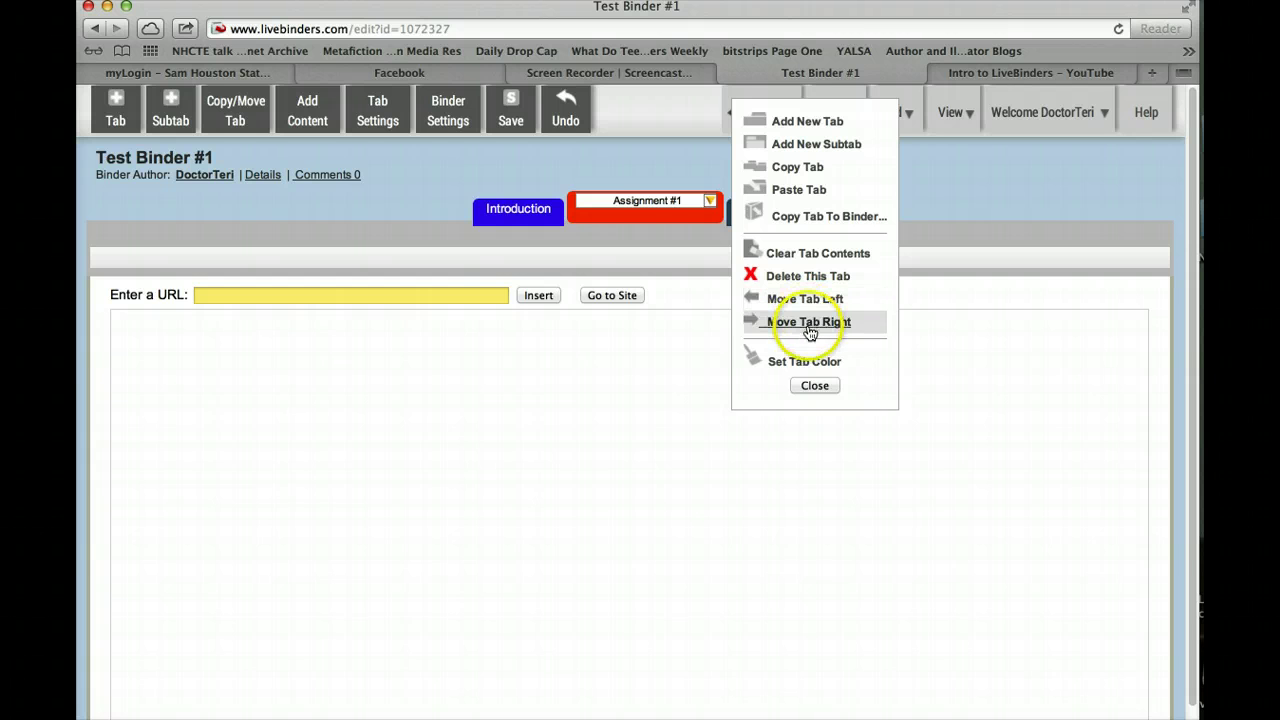
click(809, 322)
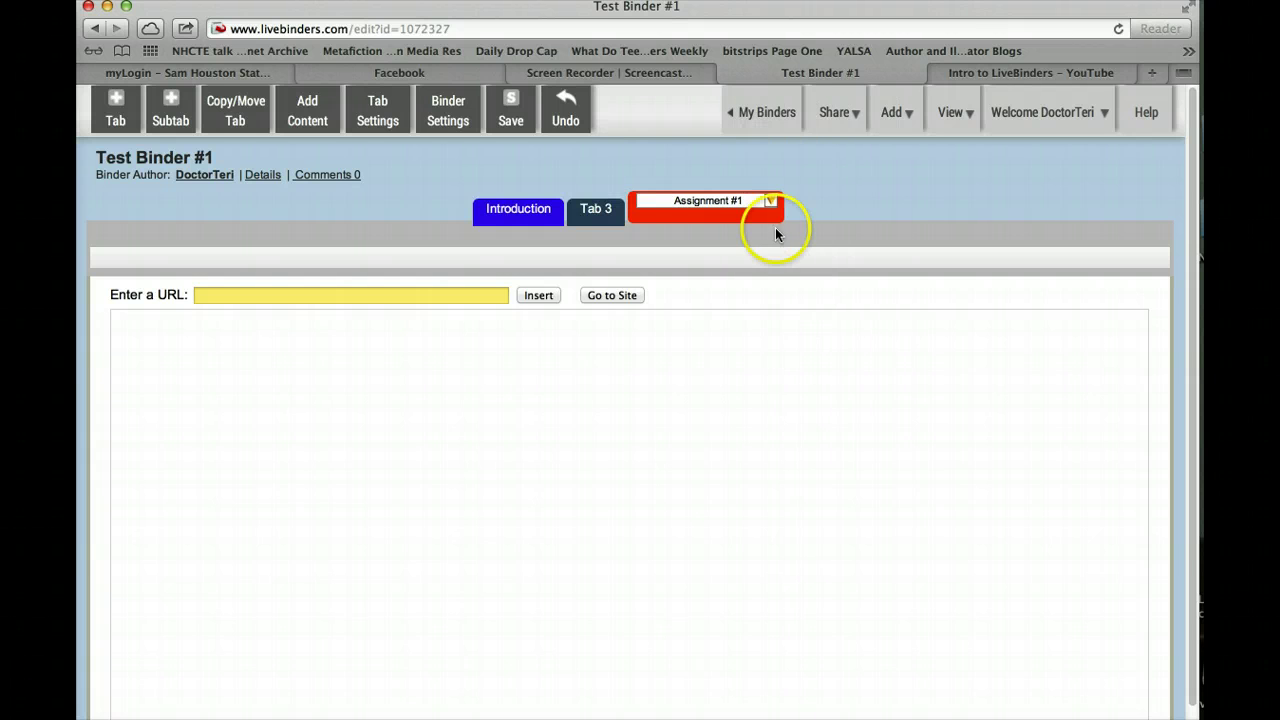
click(771, 201)
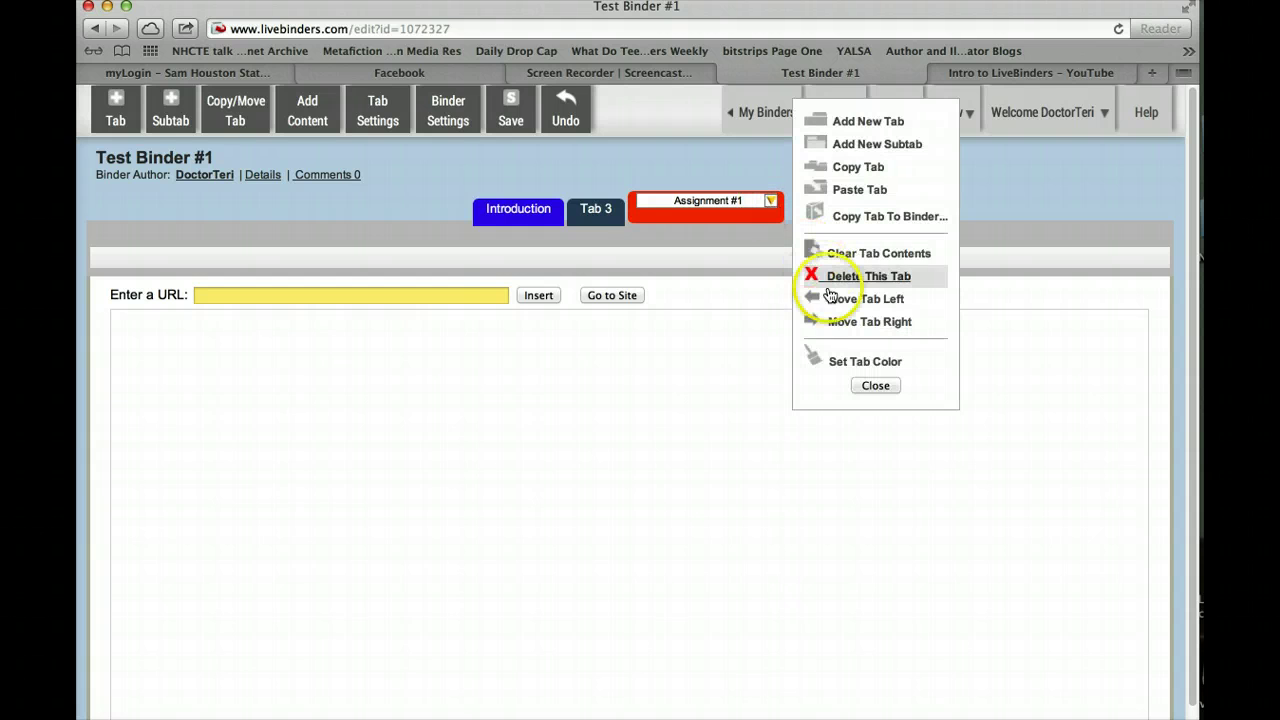
click(866, 301)
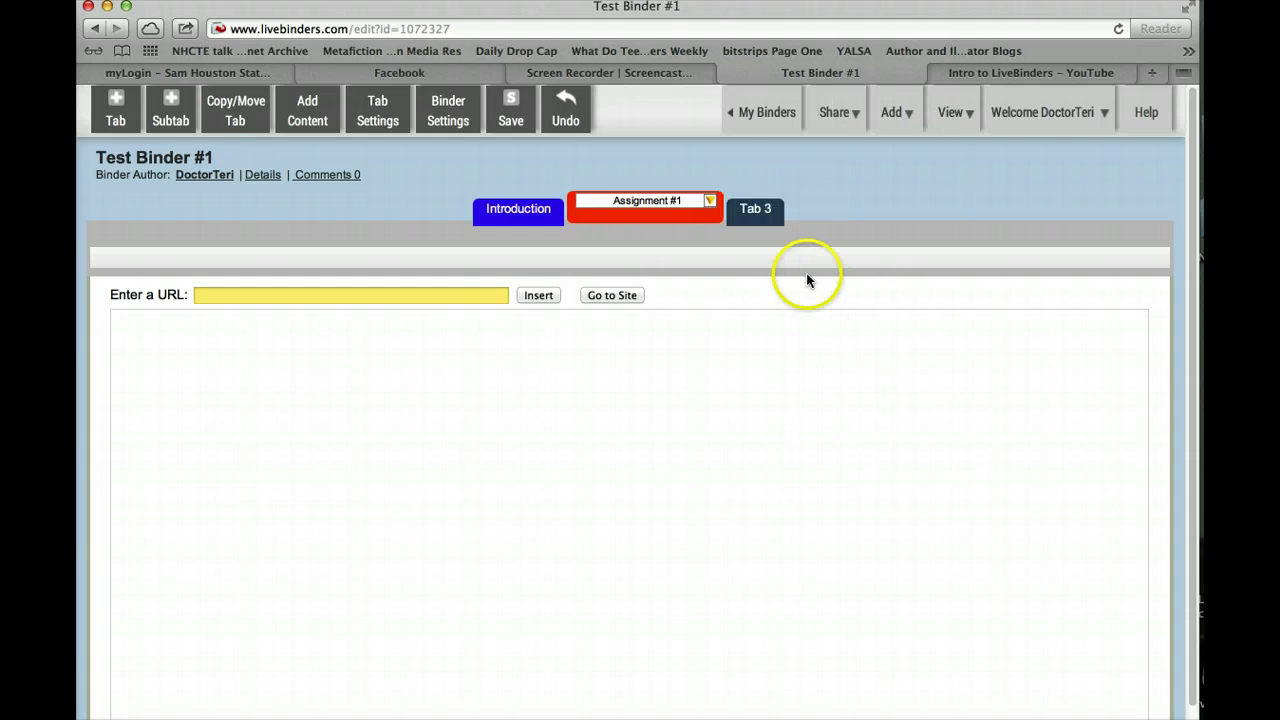
Rename Tab 3 to 'Assignment #2' and set its tab color to green #28D633
click(756, 212)
click(760, 205)
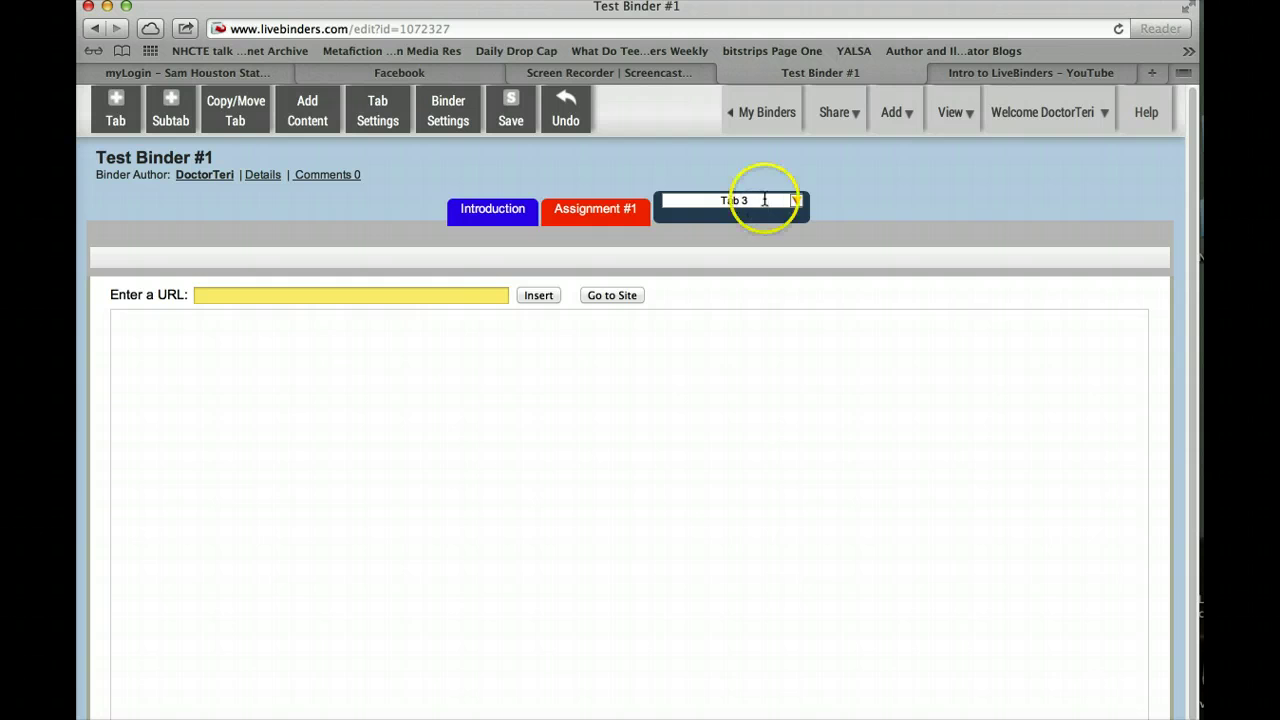
click(764, 200)
drag(762, 198, 714, 194)
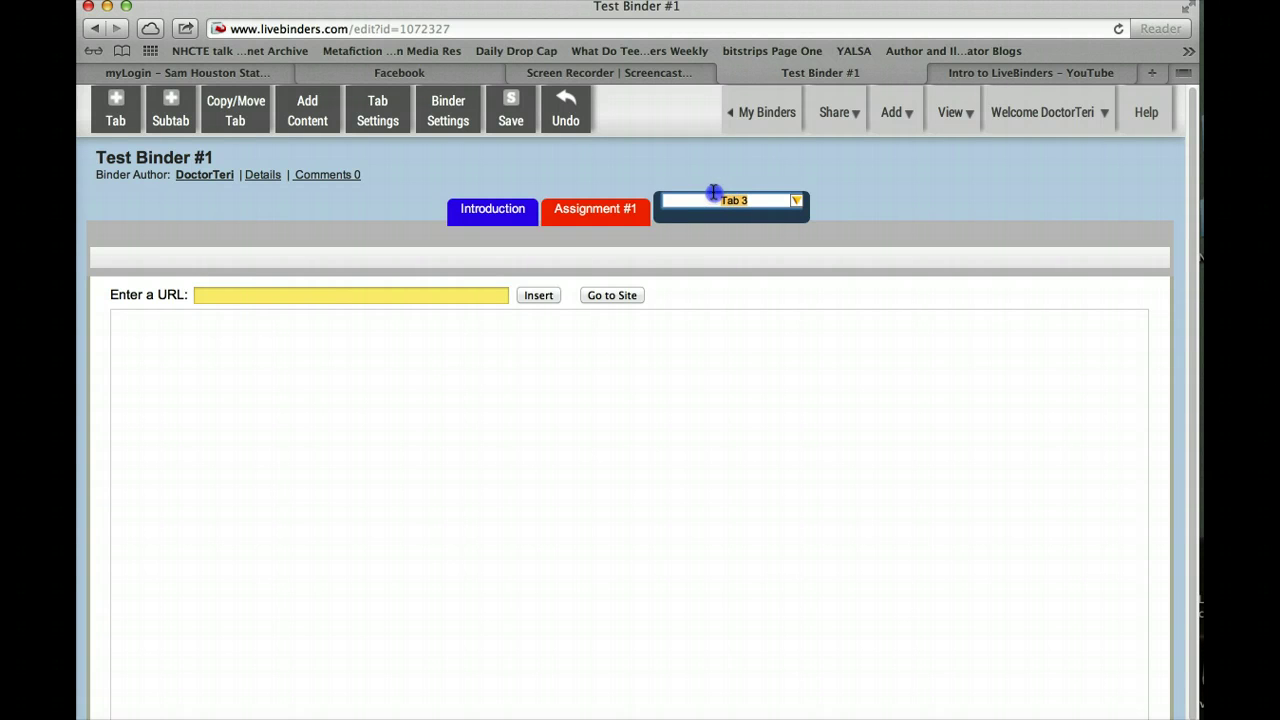
text(Assignment #2)
click(797, 200)
click(889, 361)
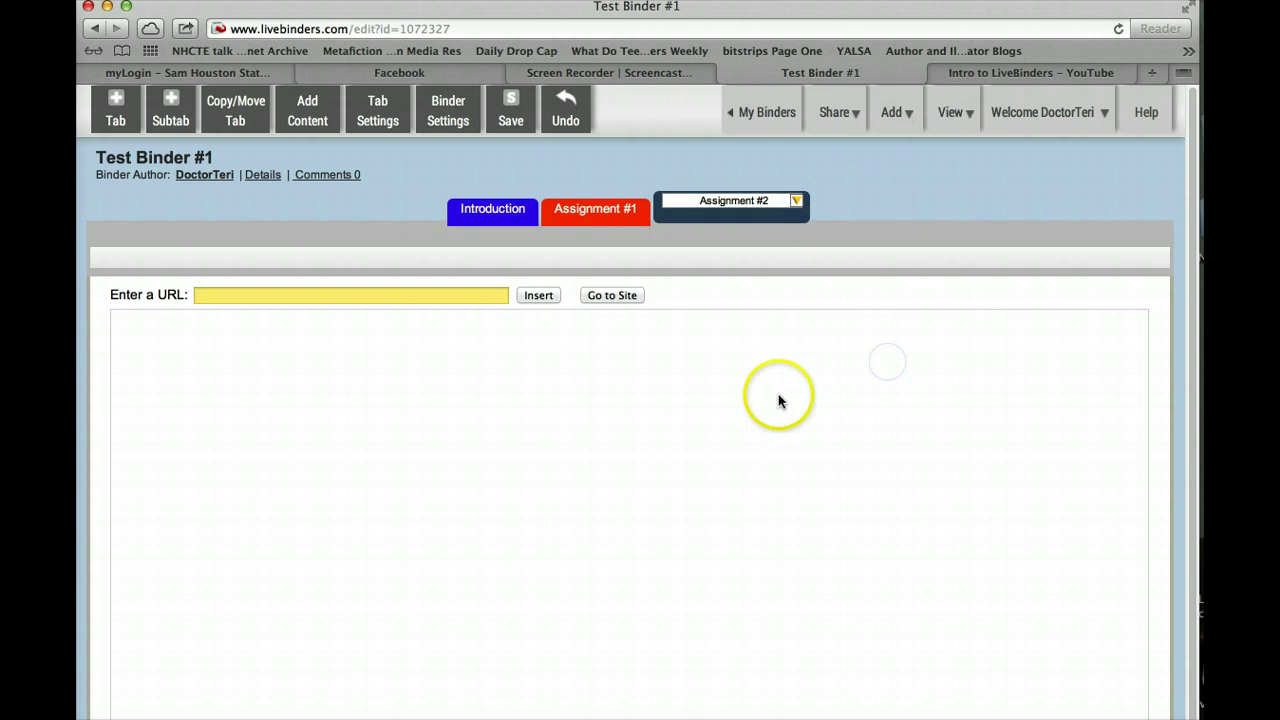
click(586, 405)
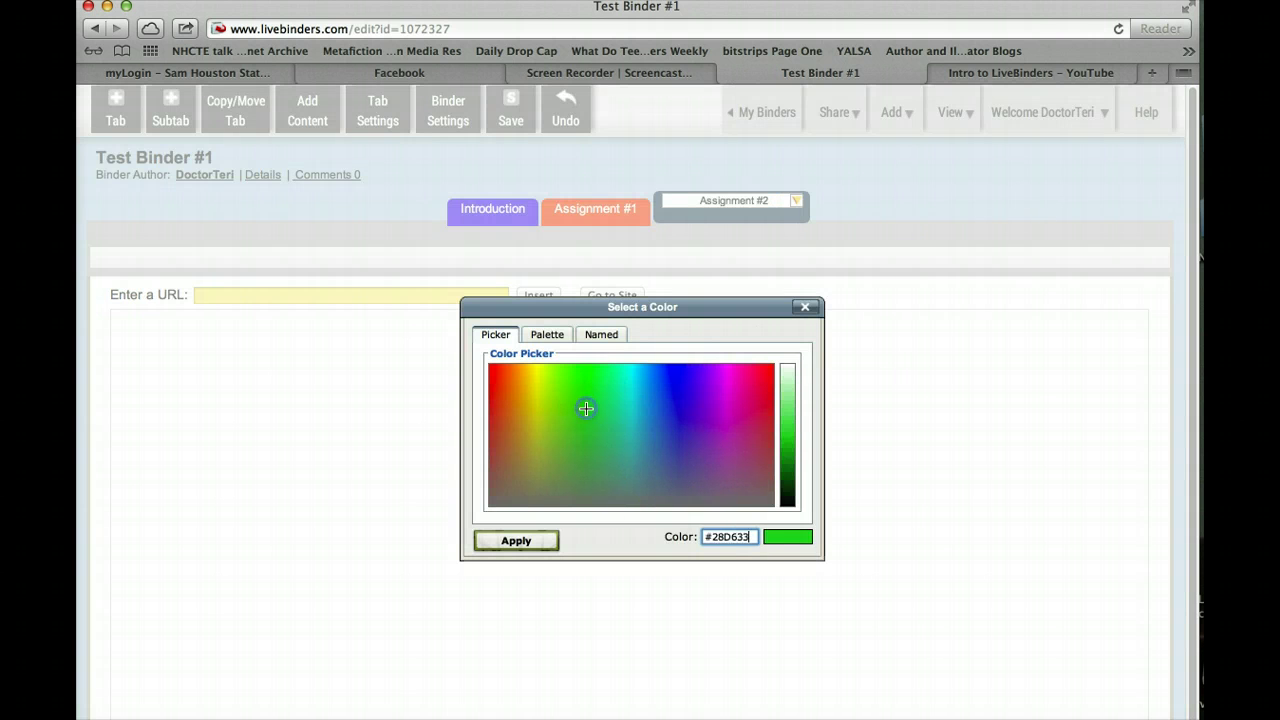
click(495, 540)
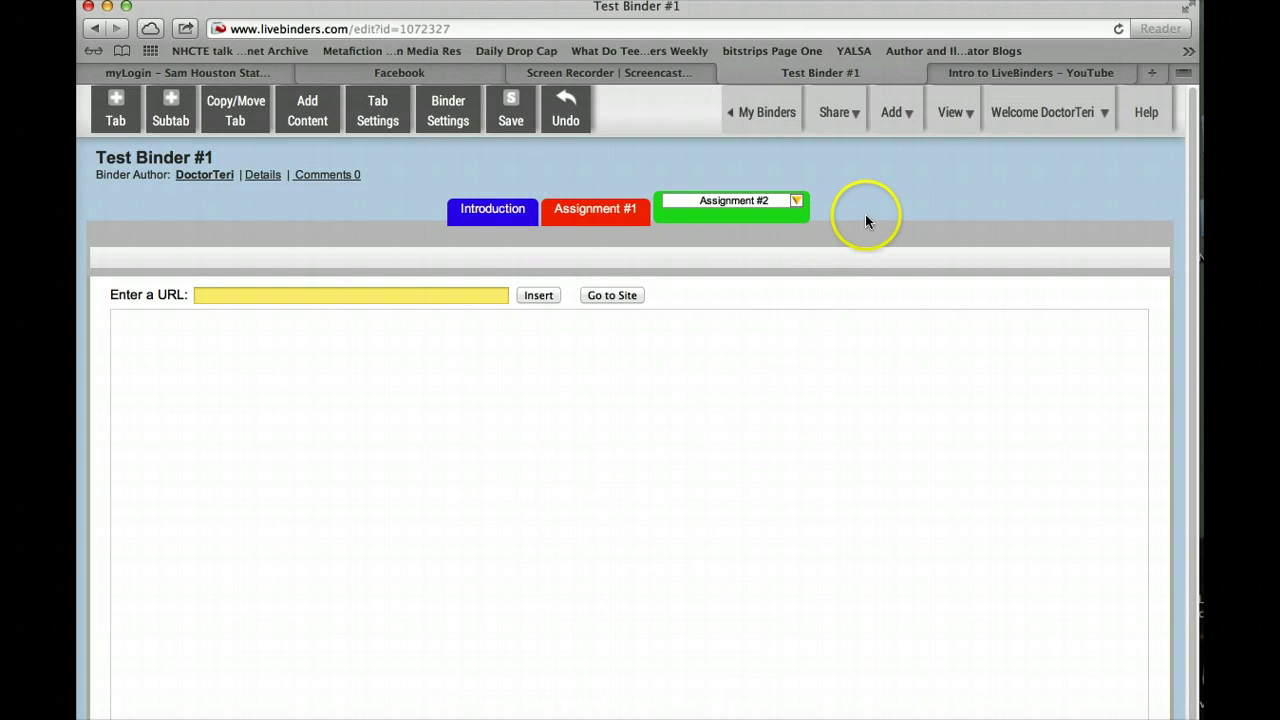
Add a fourth tab named 'Assignment #3' and color it magenta #E817D3
click(115, 107)
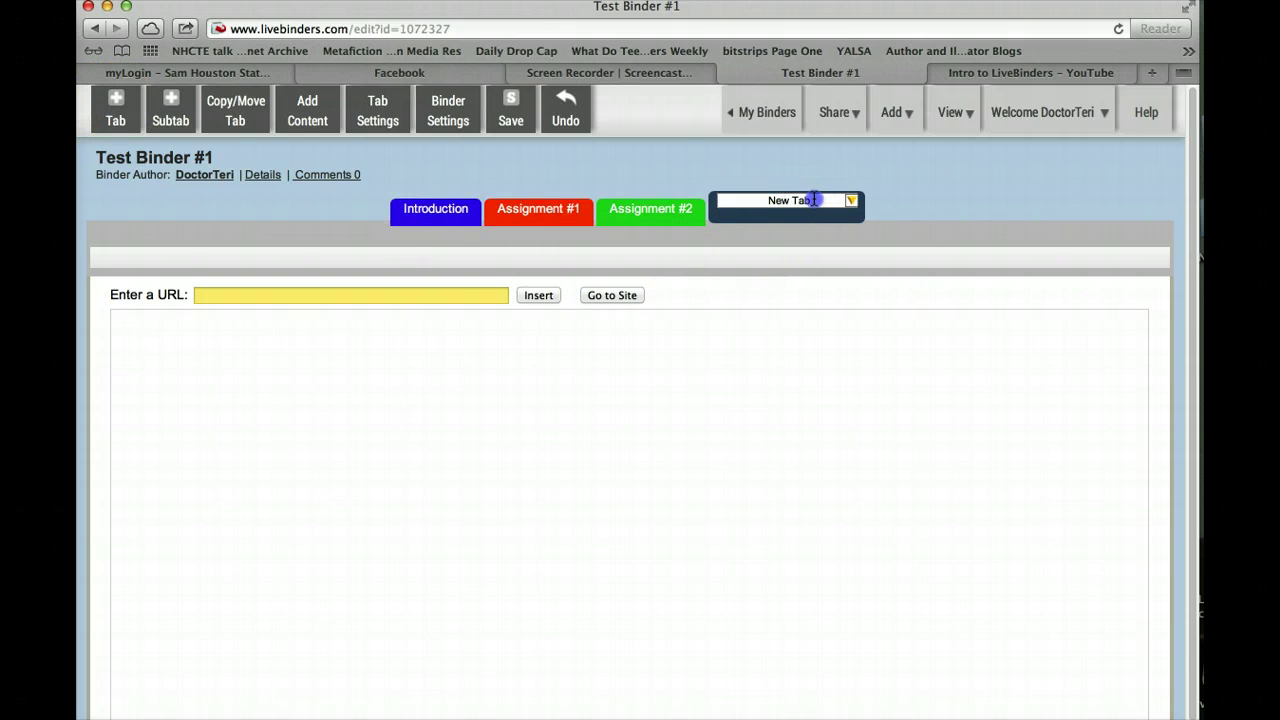
drag(809, 200, 730, 195)
text(Ass)
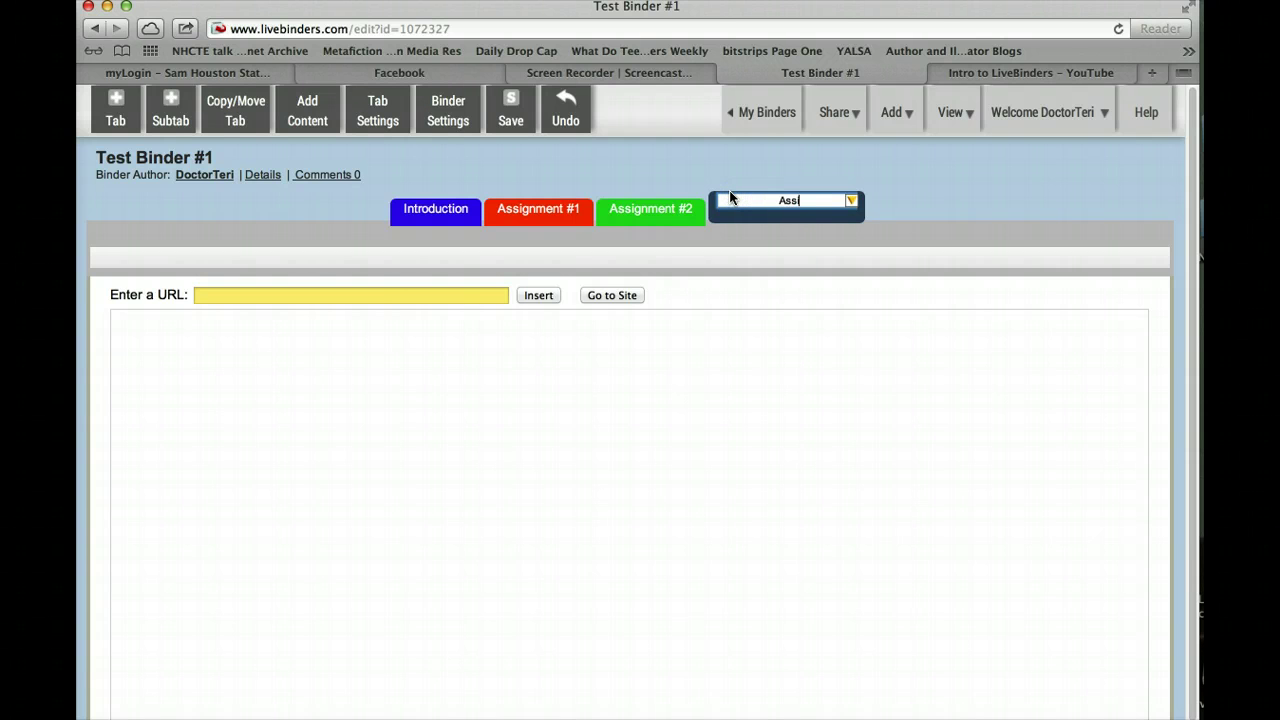
text(ignment #3)
click(850, 202)
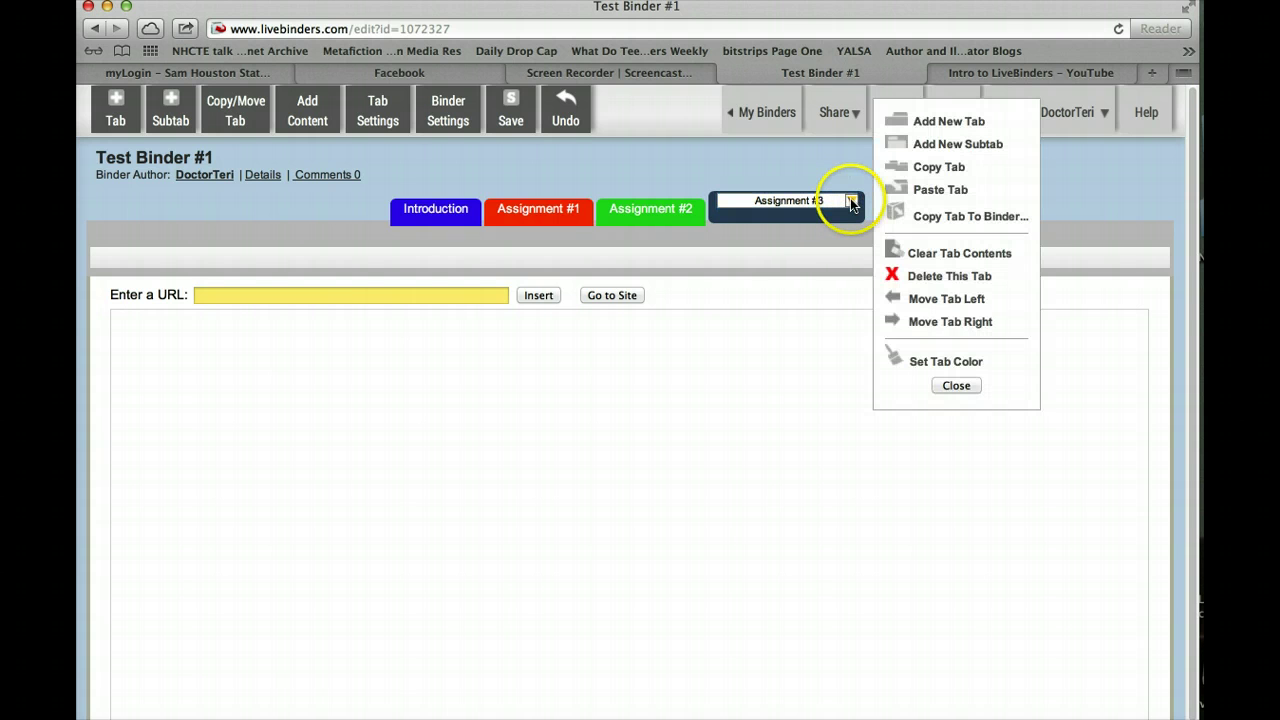
click(935, 362)
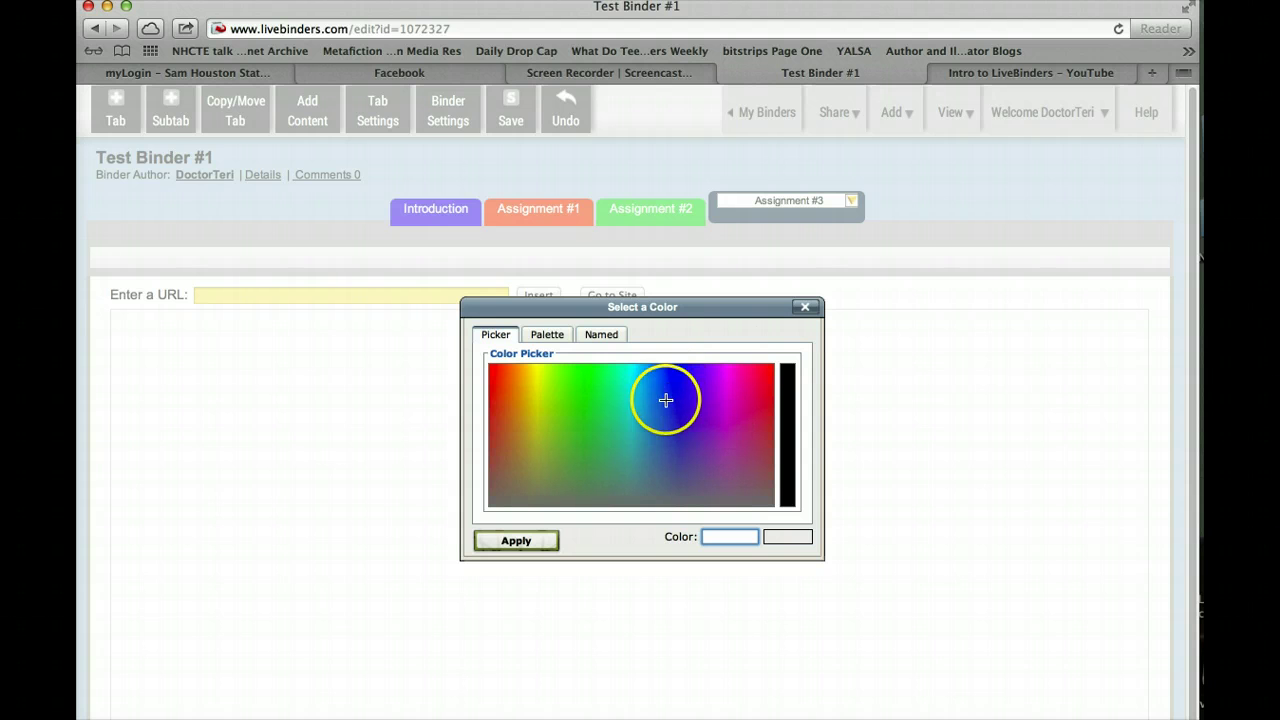
click(730, 386)
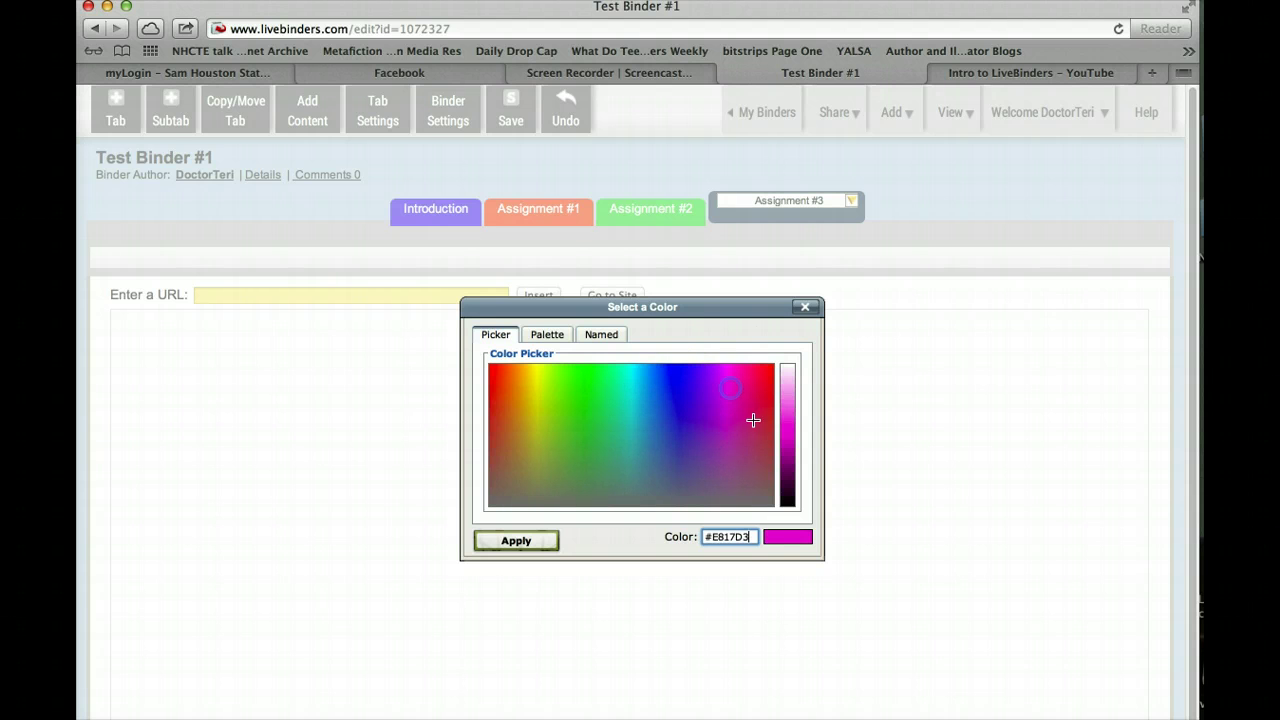
click(516, 540)
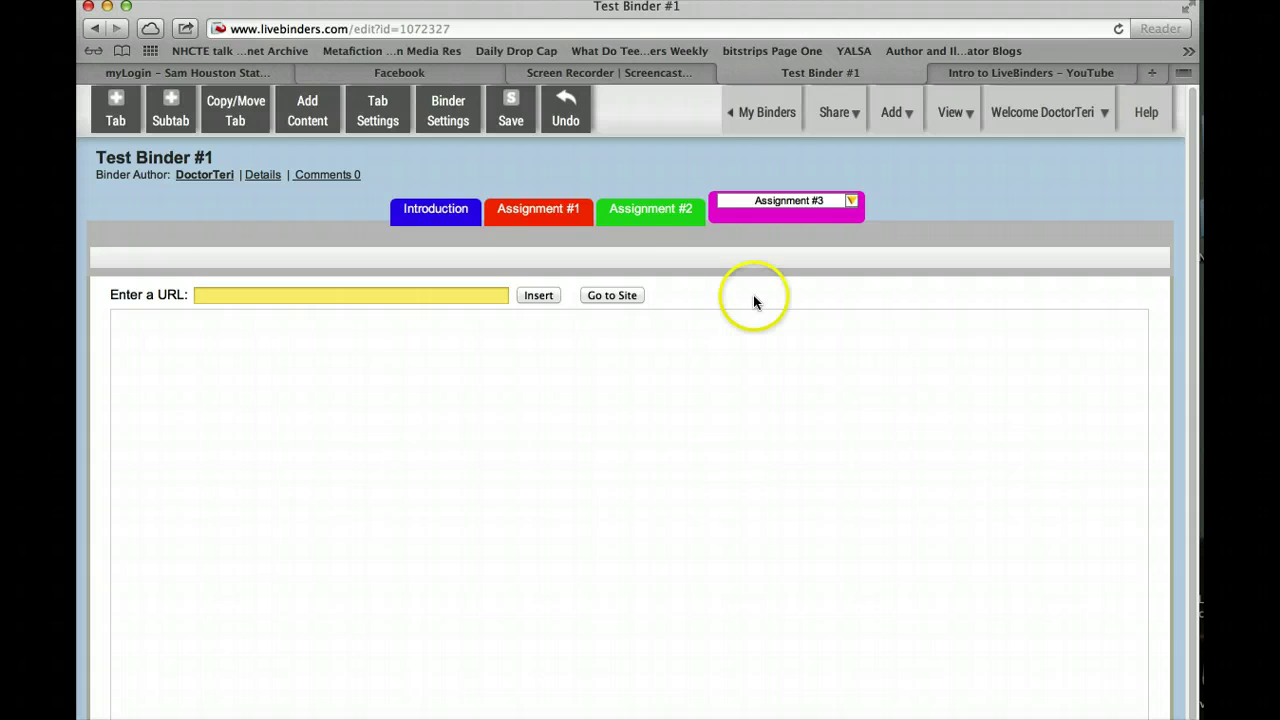
click(522, 209)
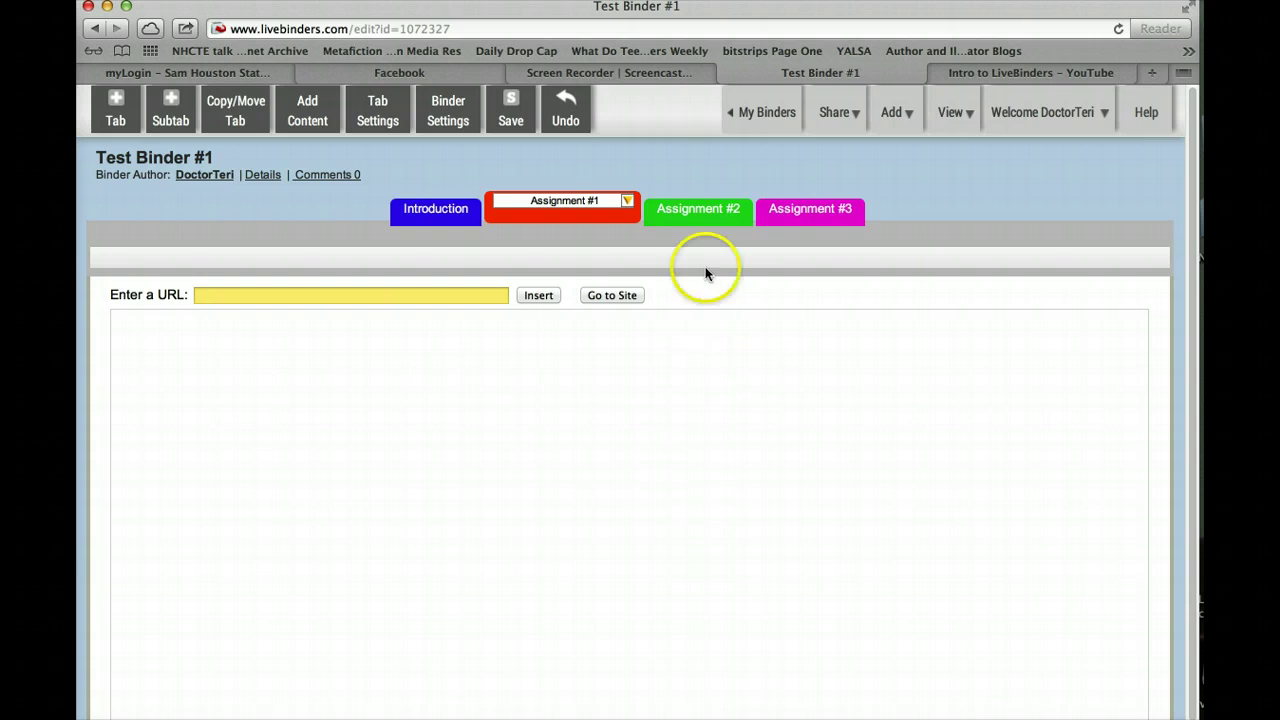
Add two subtabs under Assignment #1 and name them Narrative and Explanation
click(169, 105)
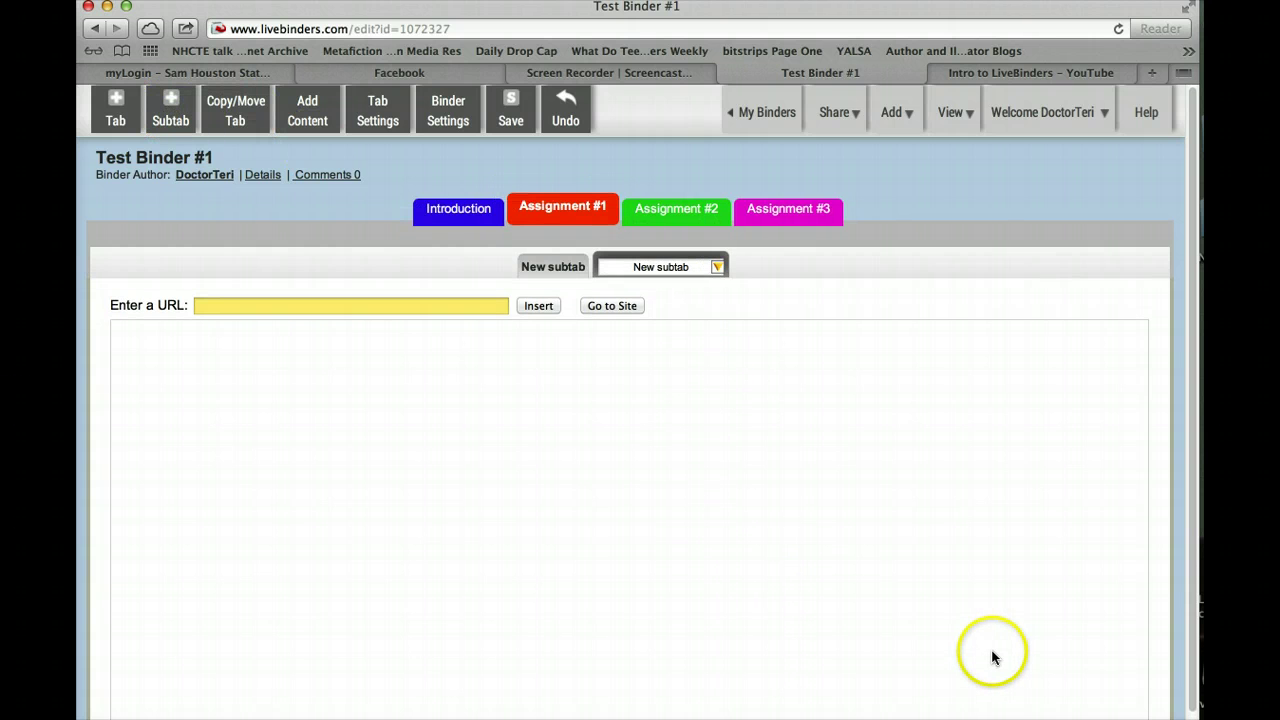
click(560, 265)
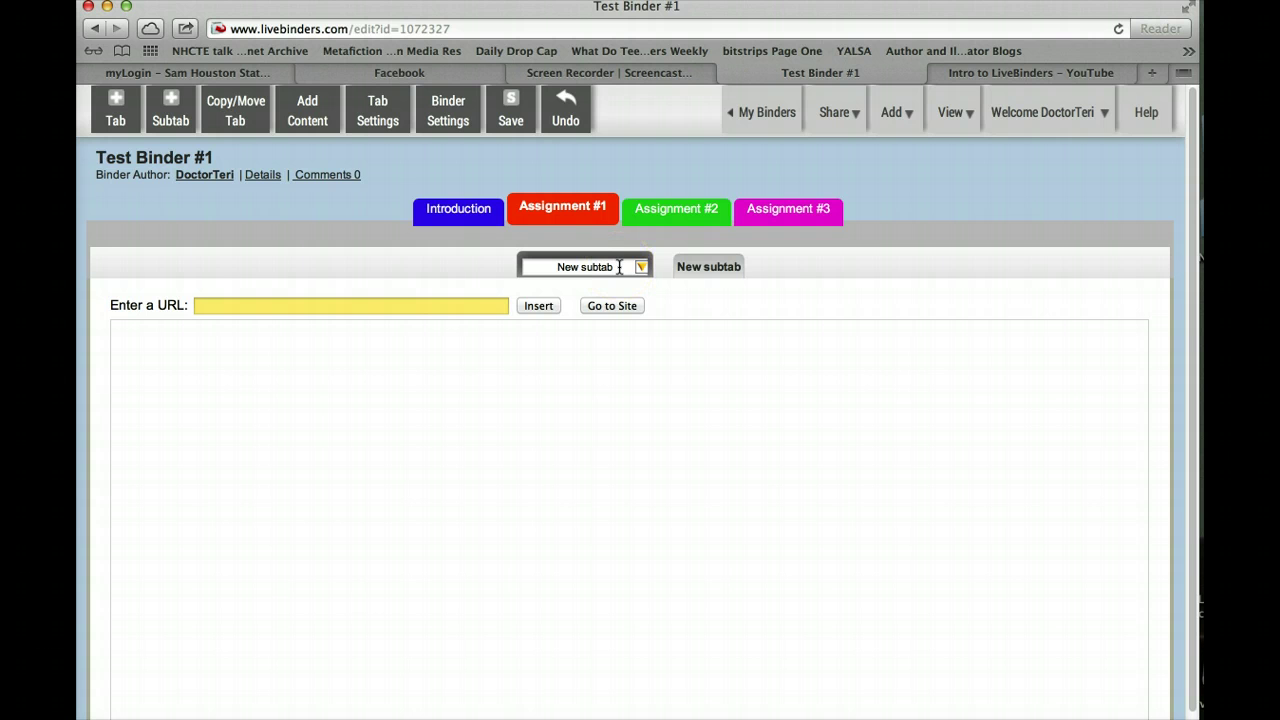
drag(619, 267, 538, 268)
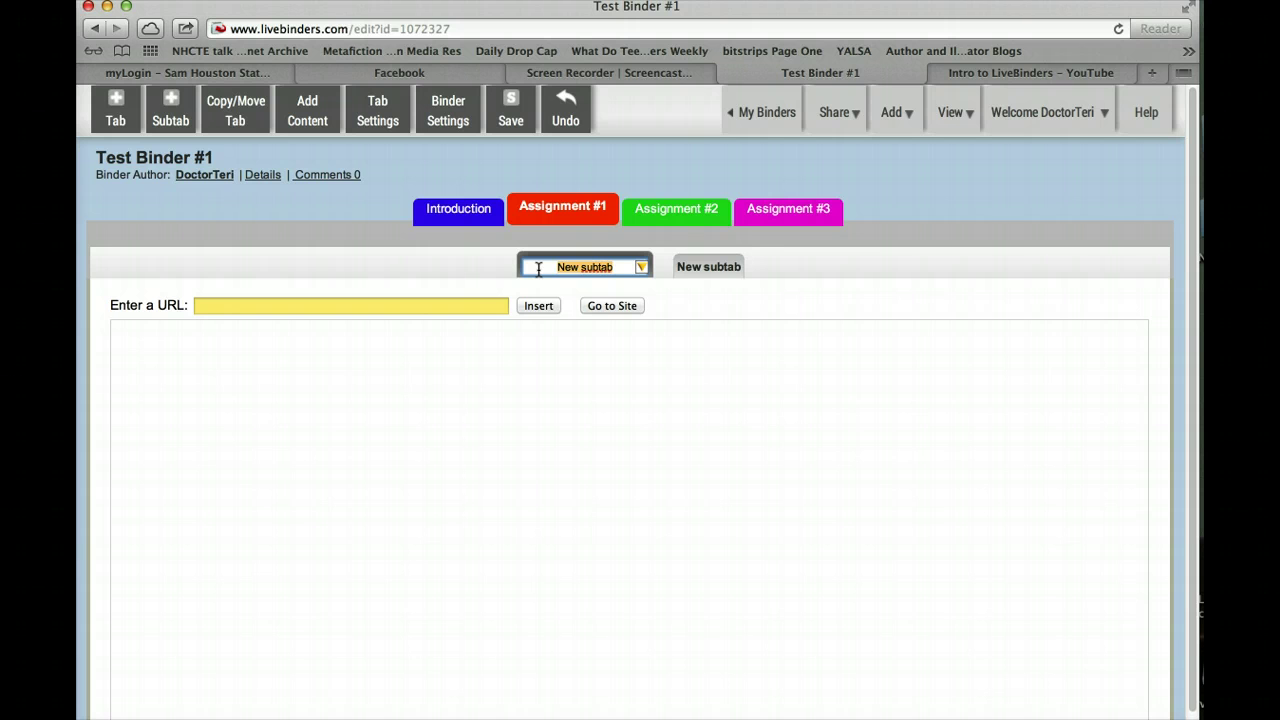
text(Narrative)
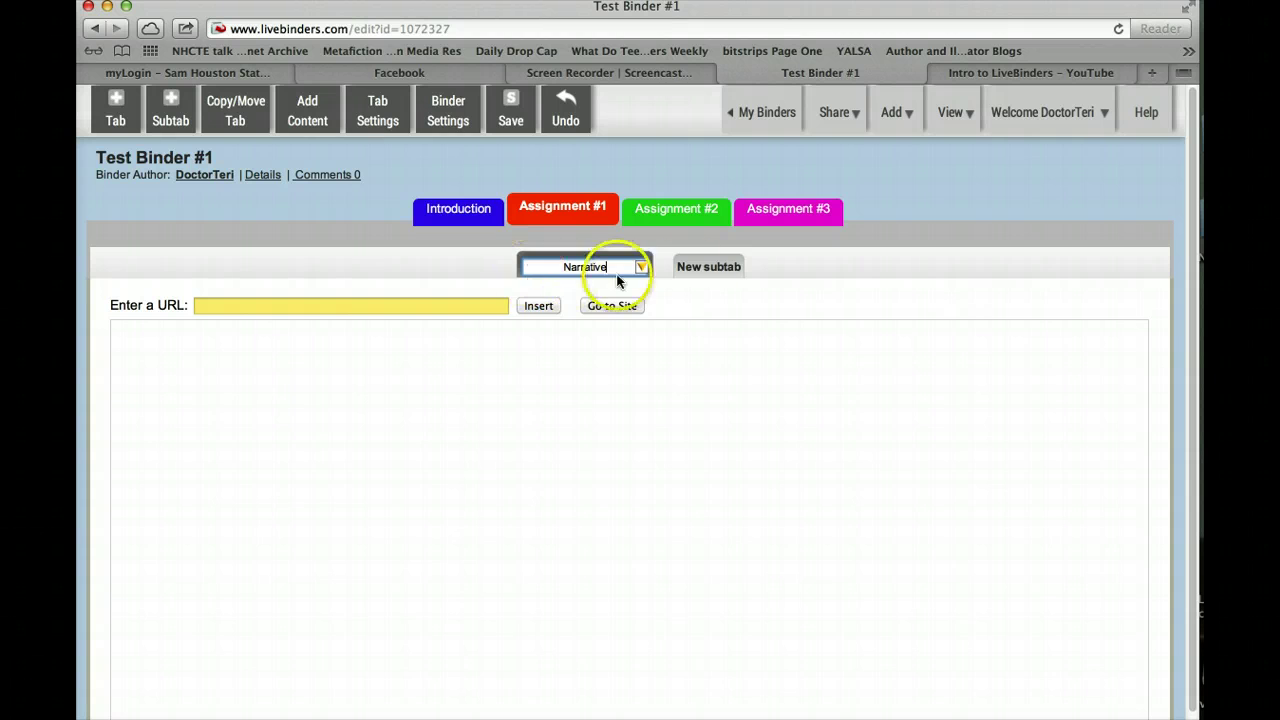
click(712, 267)
drag(699, 266, 612, 266)
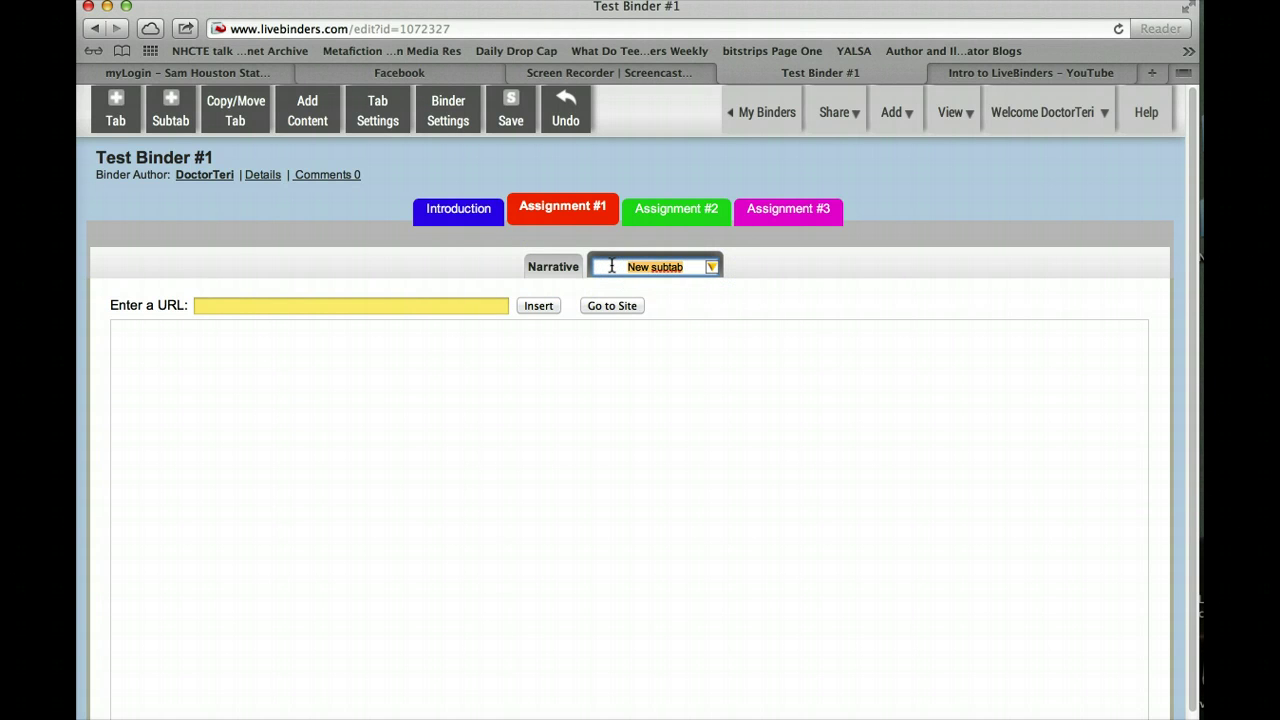
text(Explanation)
click(769, 350)
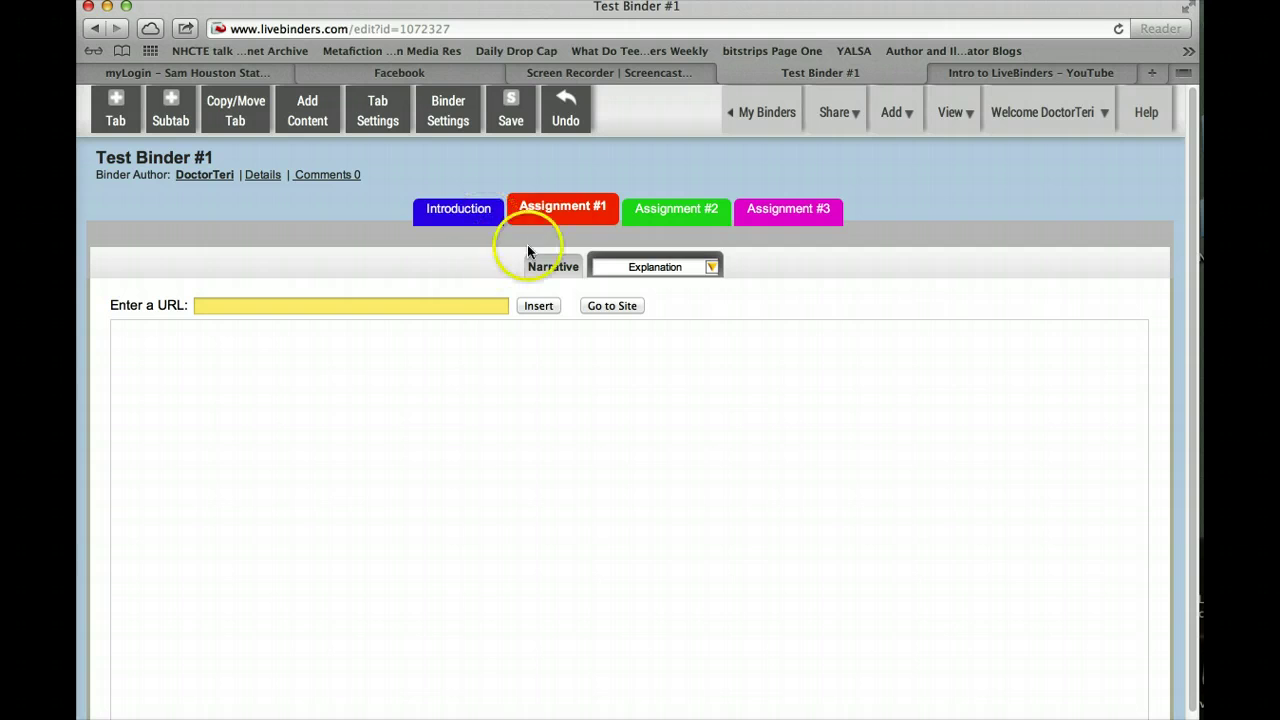
Go back to the Assignment #1 tab, then switch to Assignment #2
click(569, 213)
click(588, 265)
click(664, 266)
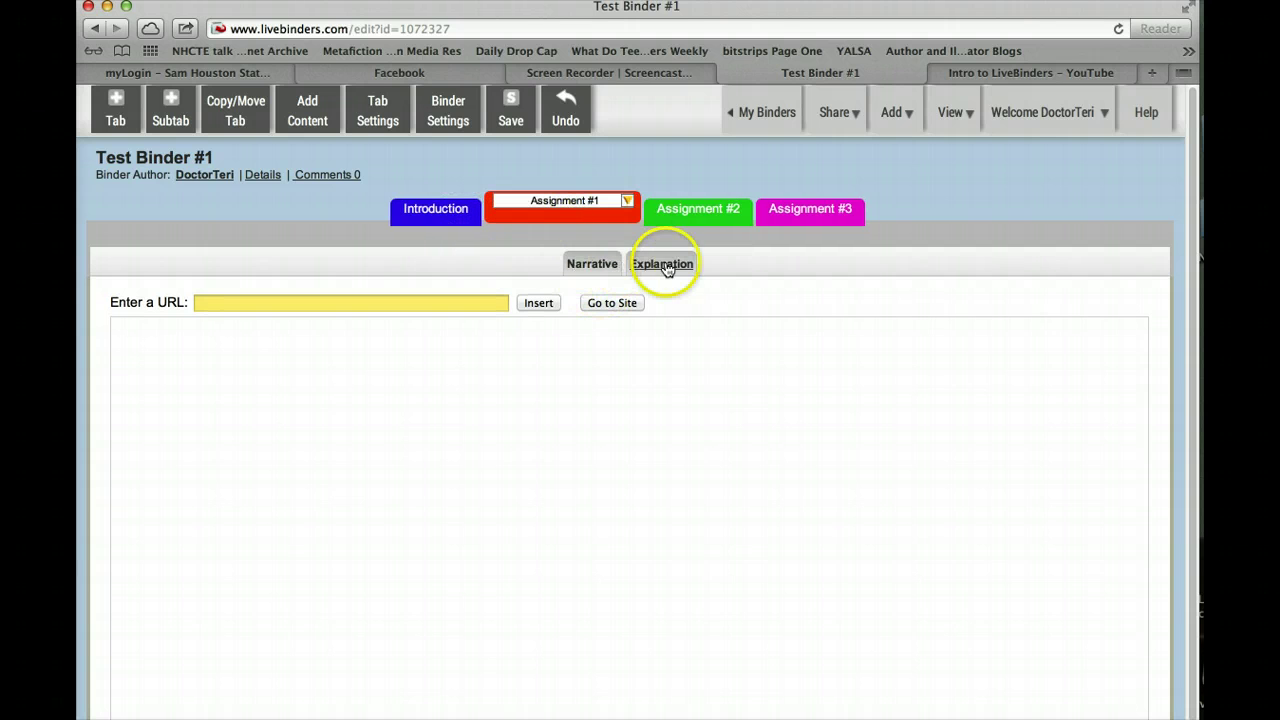
click(706, 214)
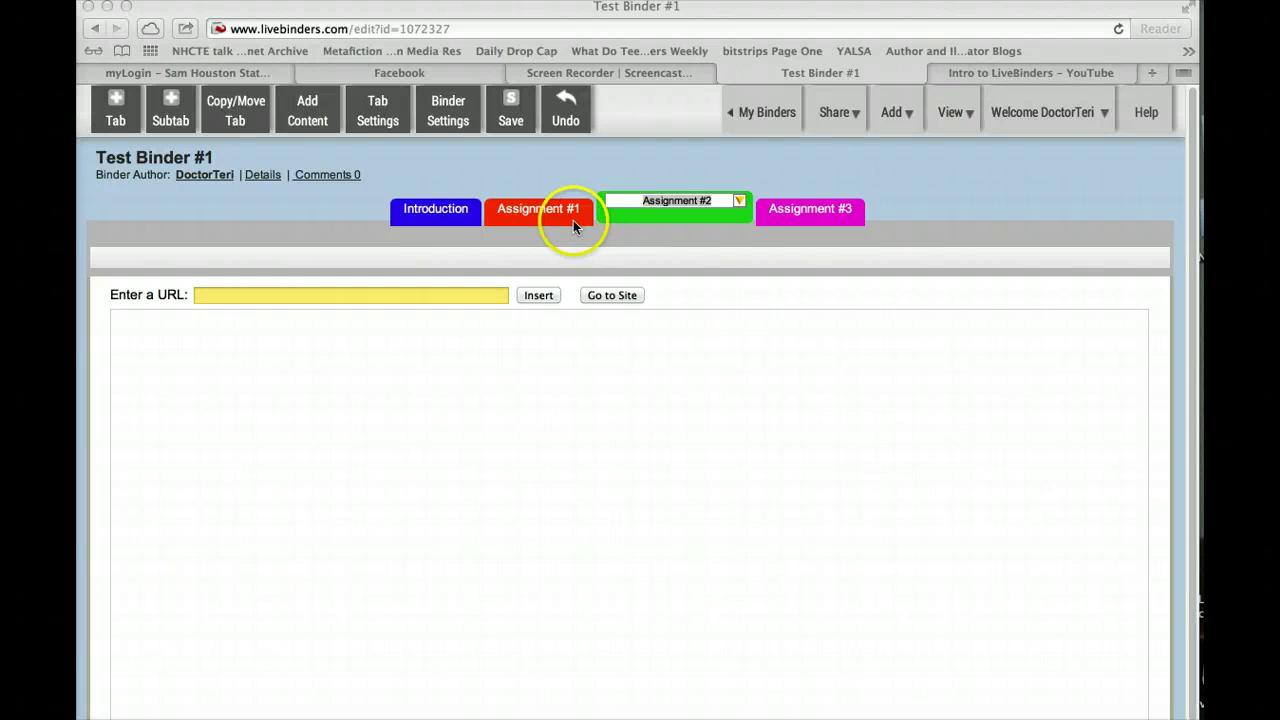
After reviewing Assignment #1's subtabs, add five empty 'New subtab' entries under Assignment #2
click(520, 212)
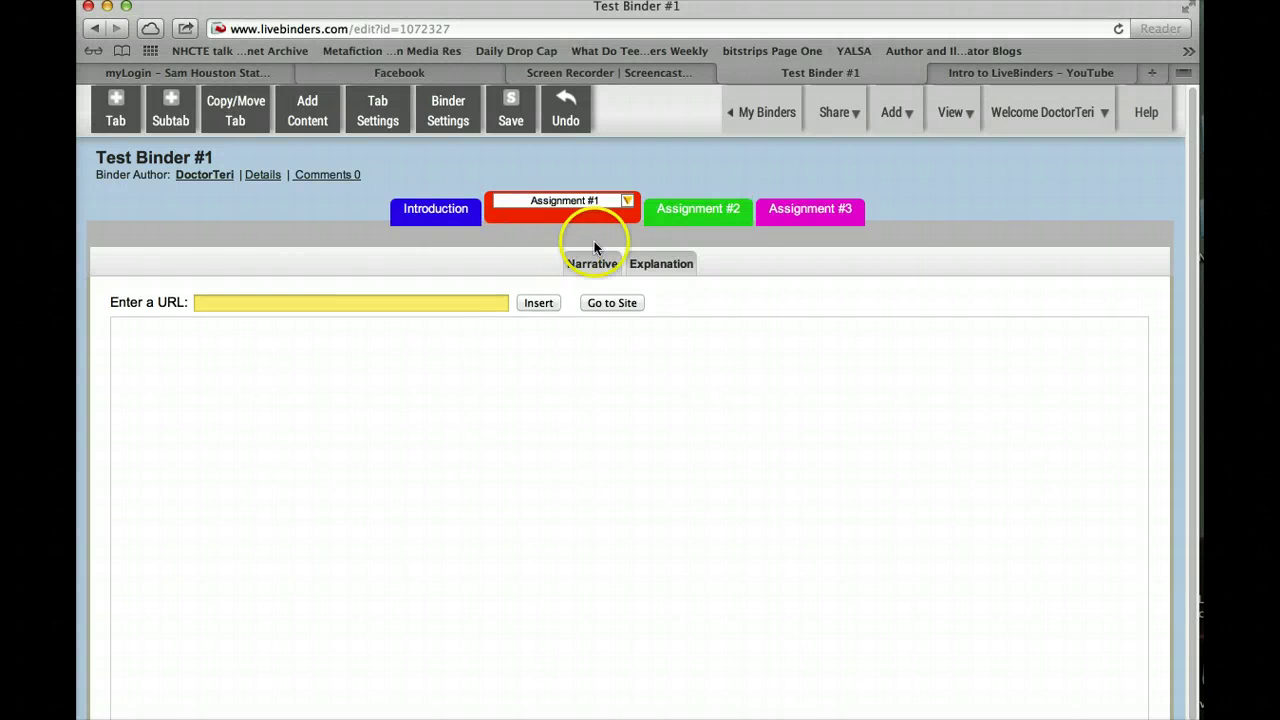
click(722, 212)
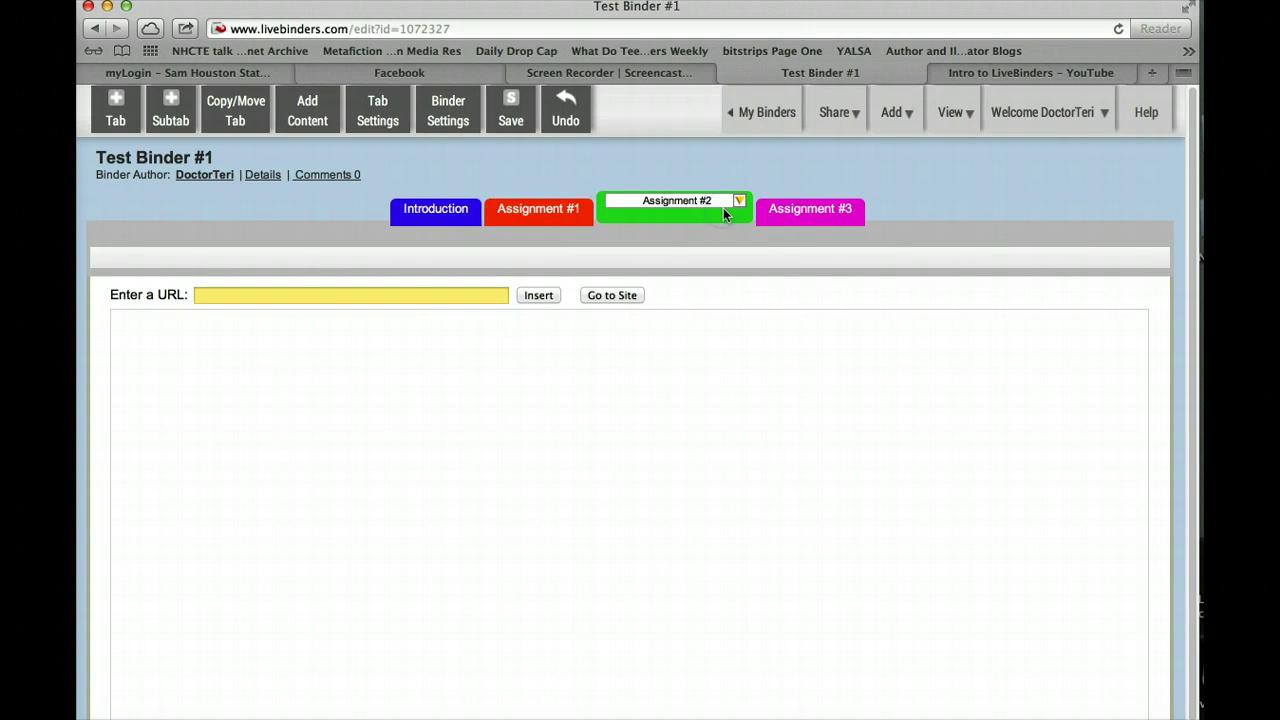
click(170, 108)
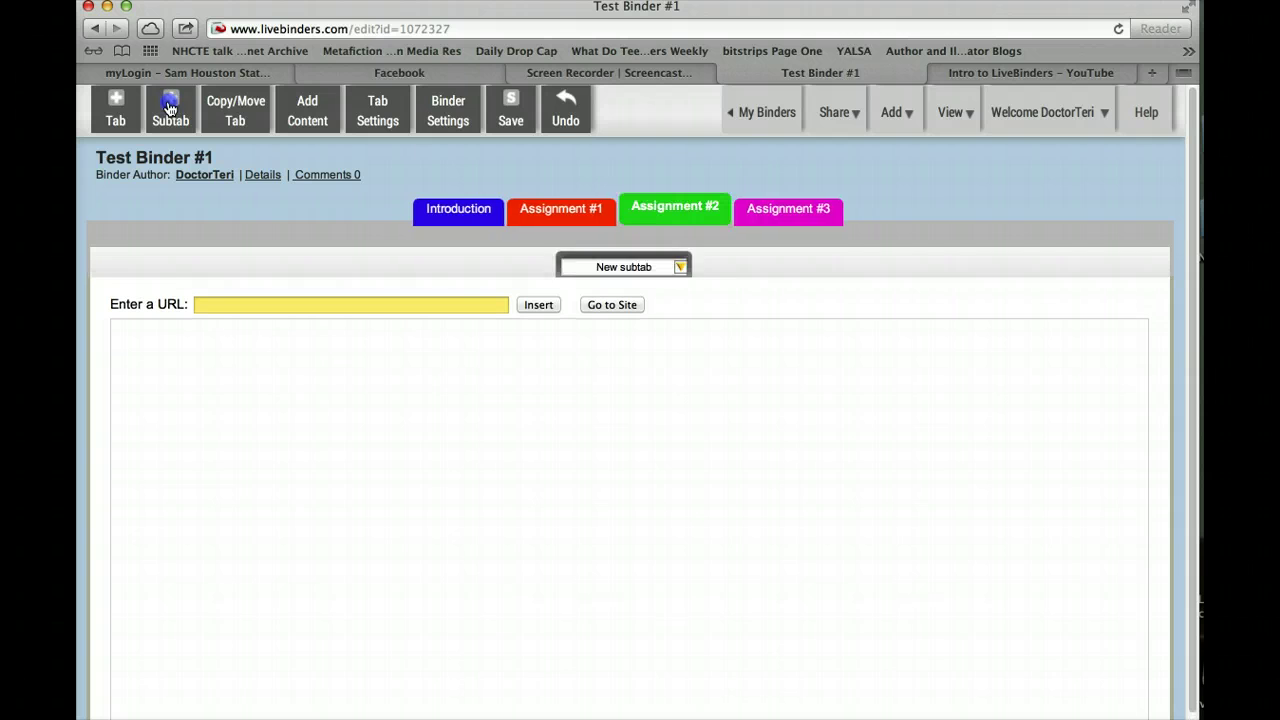
click(170, 108)
click(170, 108)
click(170, 108)
click(170, 108)
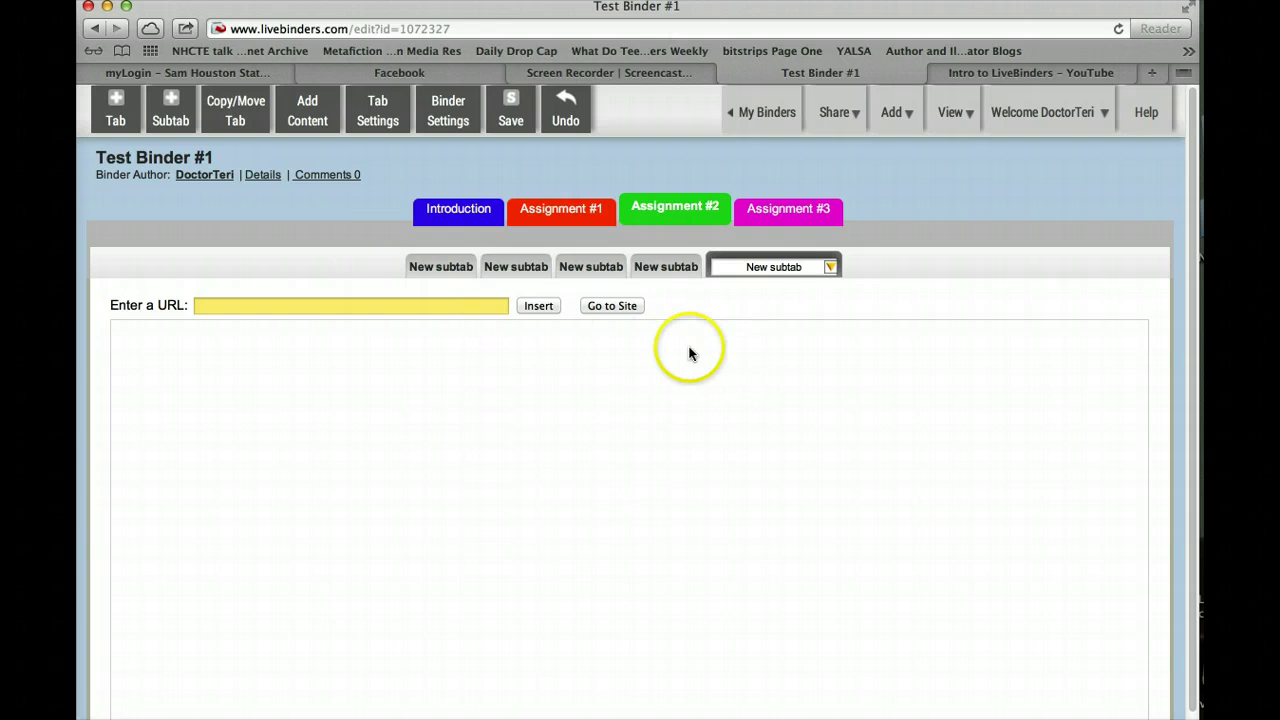
click(748, 419)
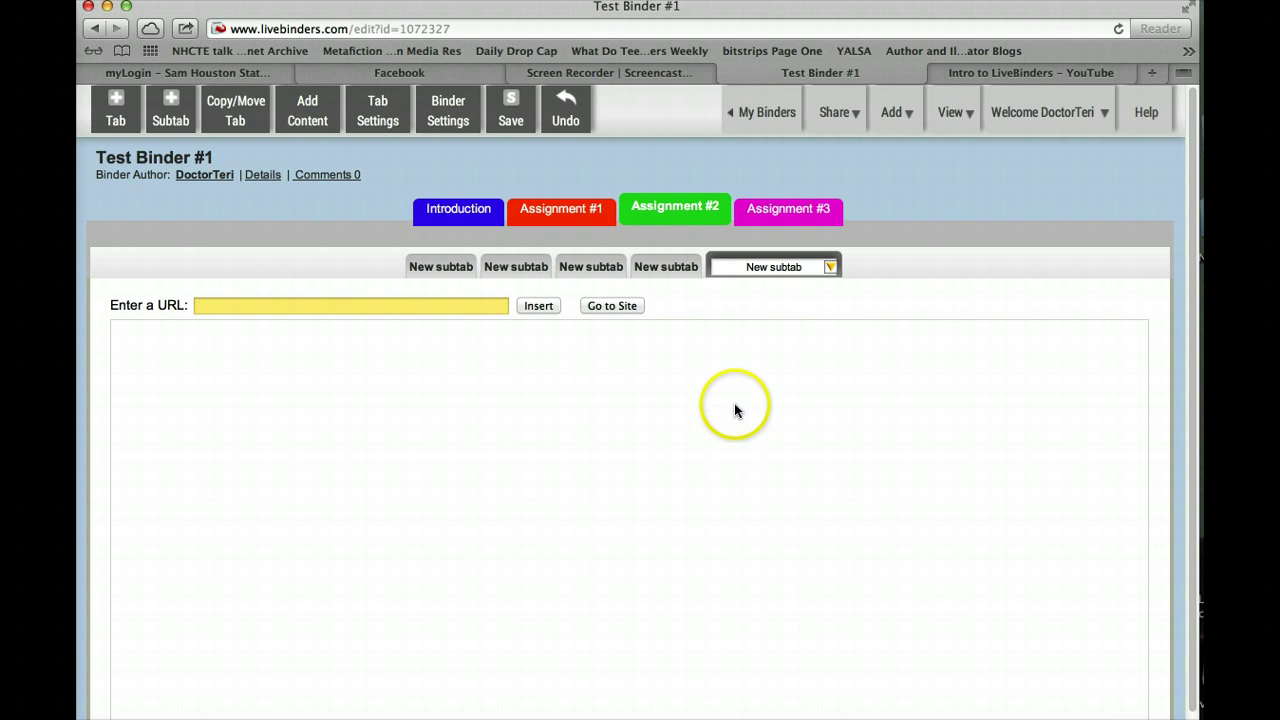
Save Test Binder #1 and return to the My Binders shelf to confirm it's listed
click(510, 108)
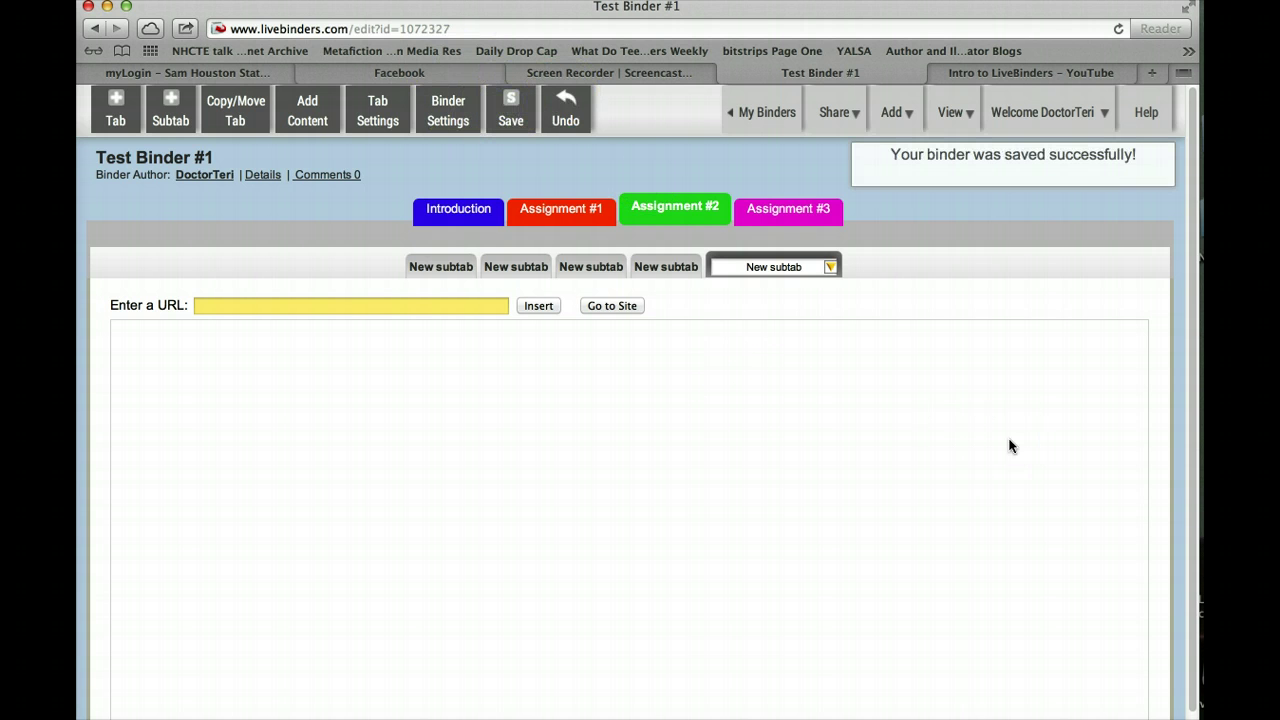
click(762, 113)
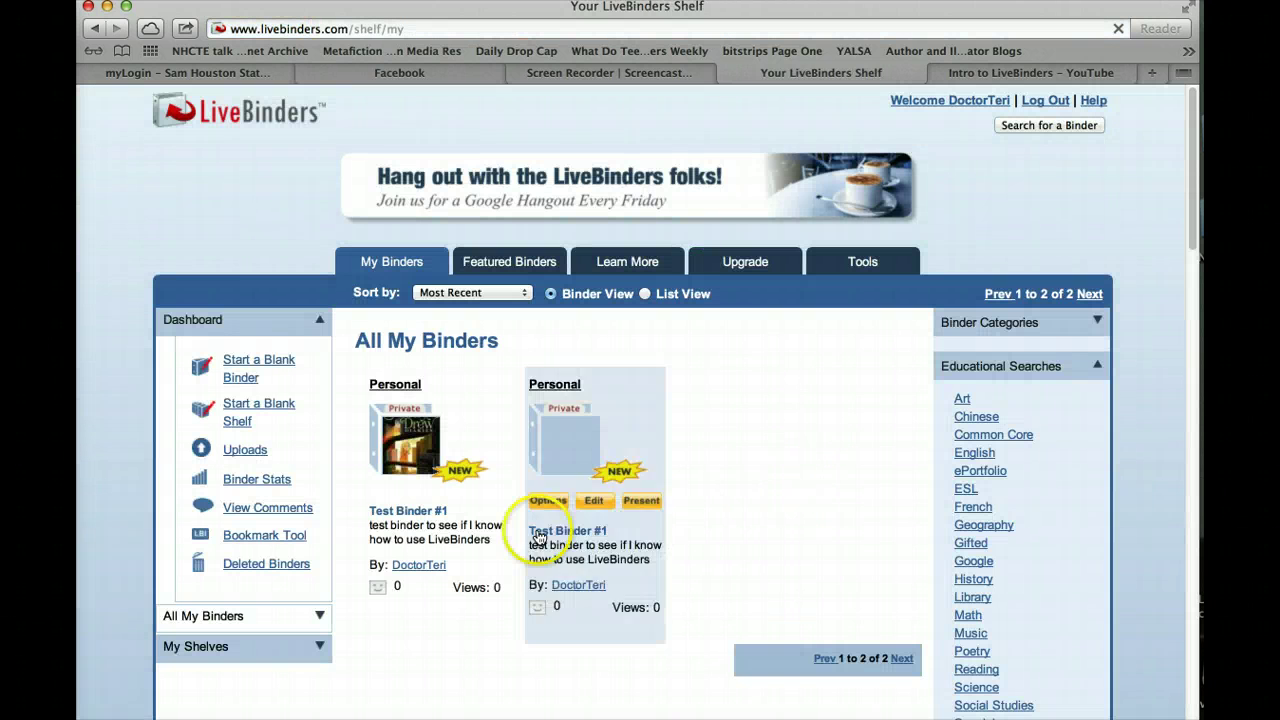
mouse_move(393, 505)
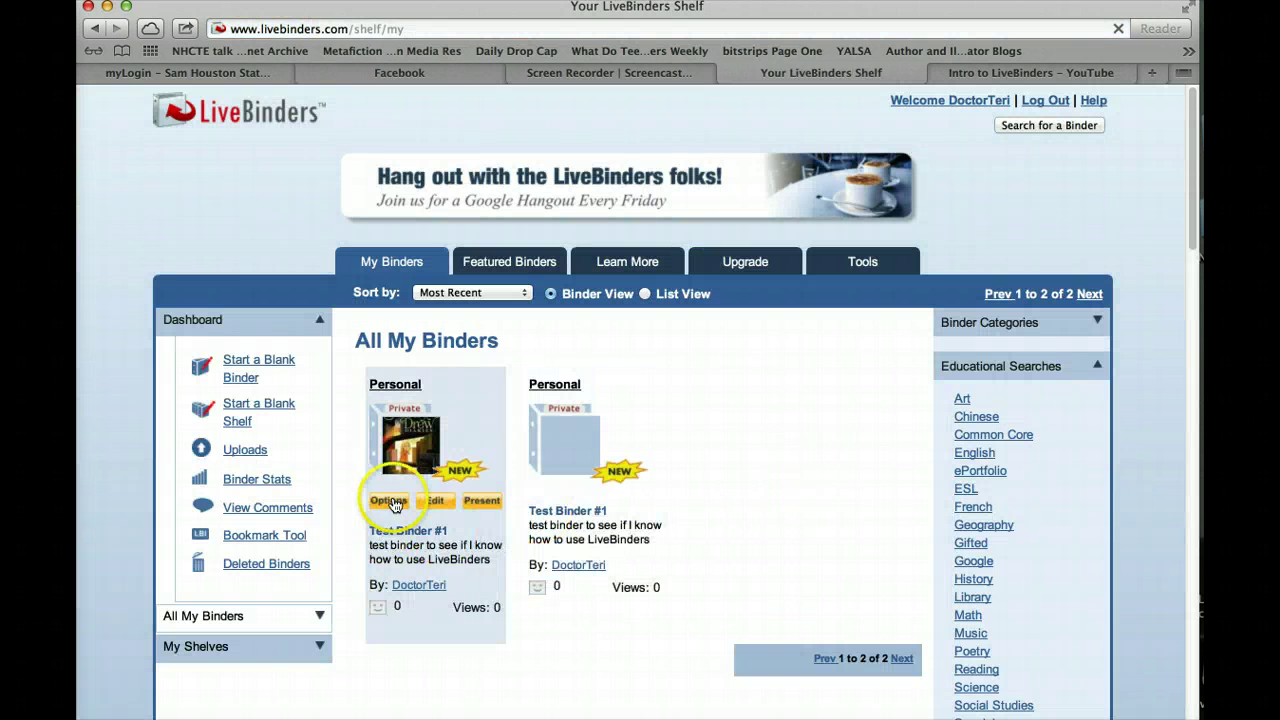